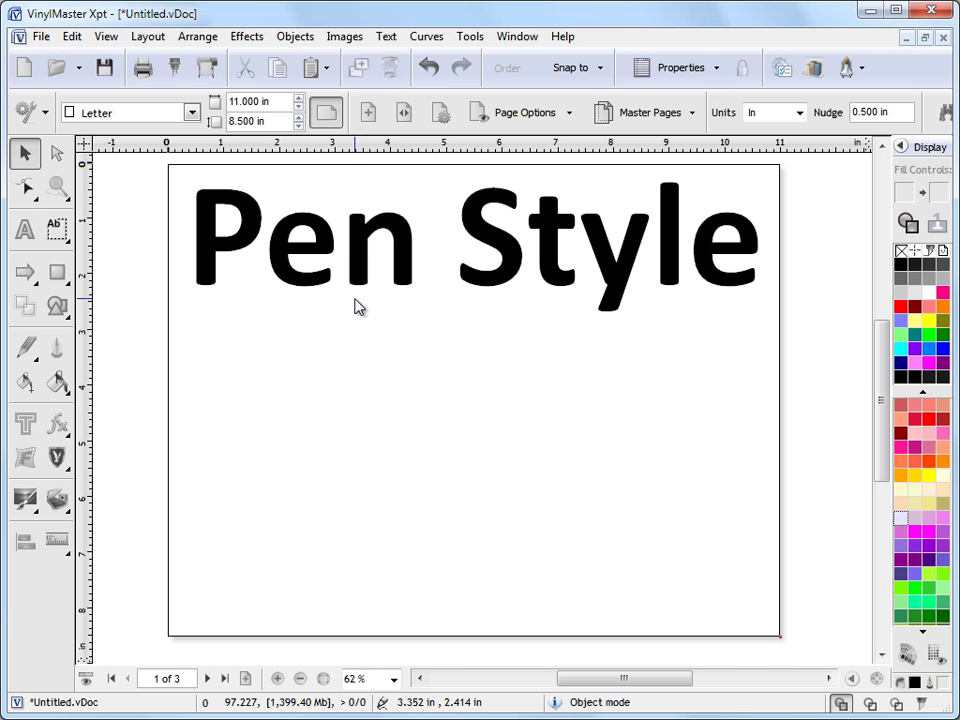
# - Select the black 'Pen Style' artistic text with the Pick tool
pyautogui.click(282, 263)
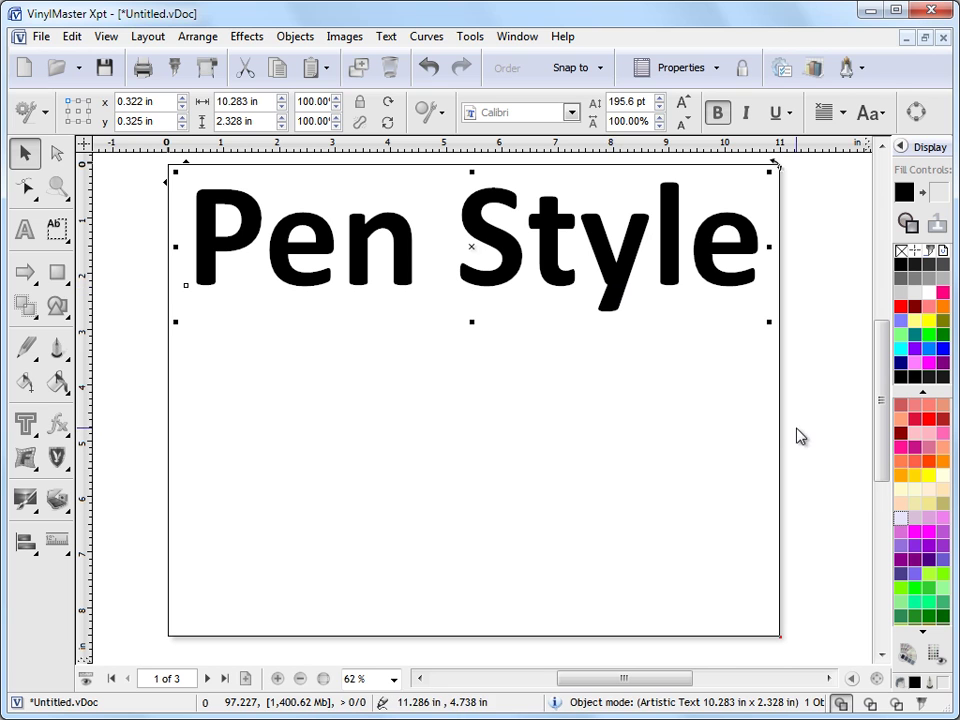
pyautogui.click(931, 374)
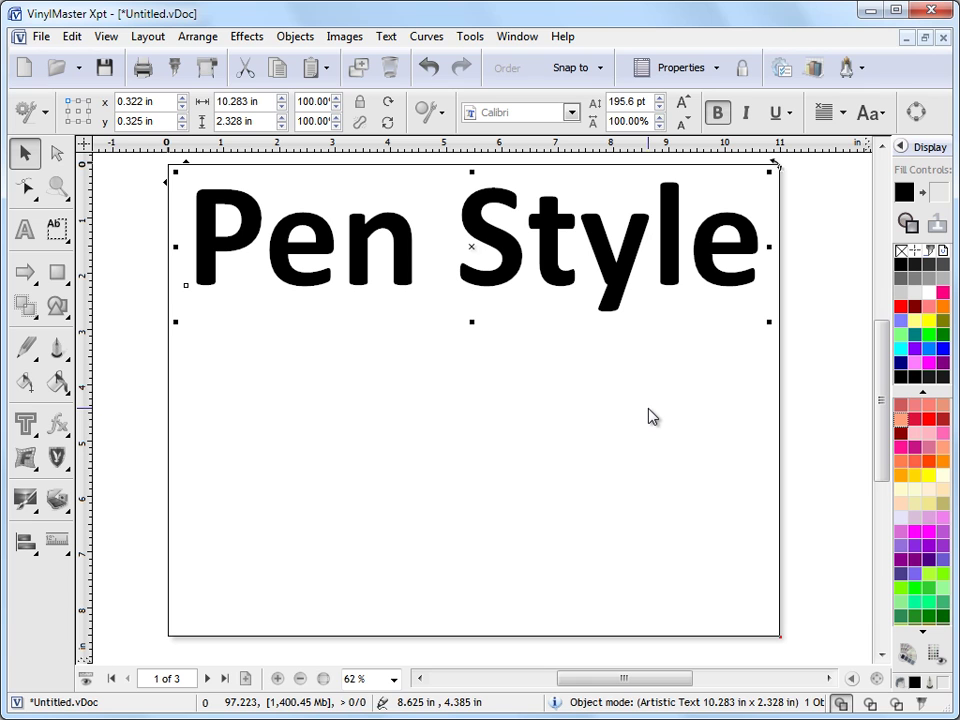
# - Give the Pen Style text a sky-blue outline and zoom in on the word 'Pen'
pyautogui.rightClick(929, 358)
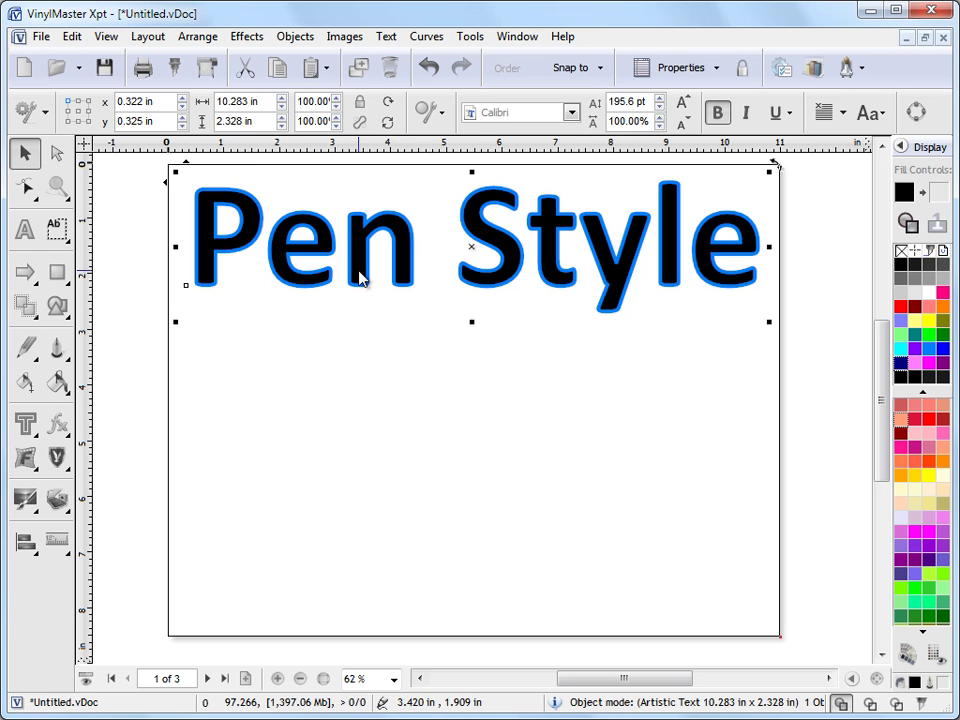
pyautogui.click(57, 186)
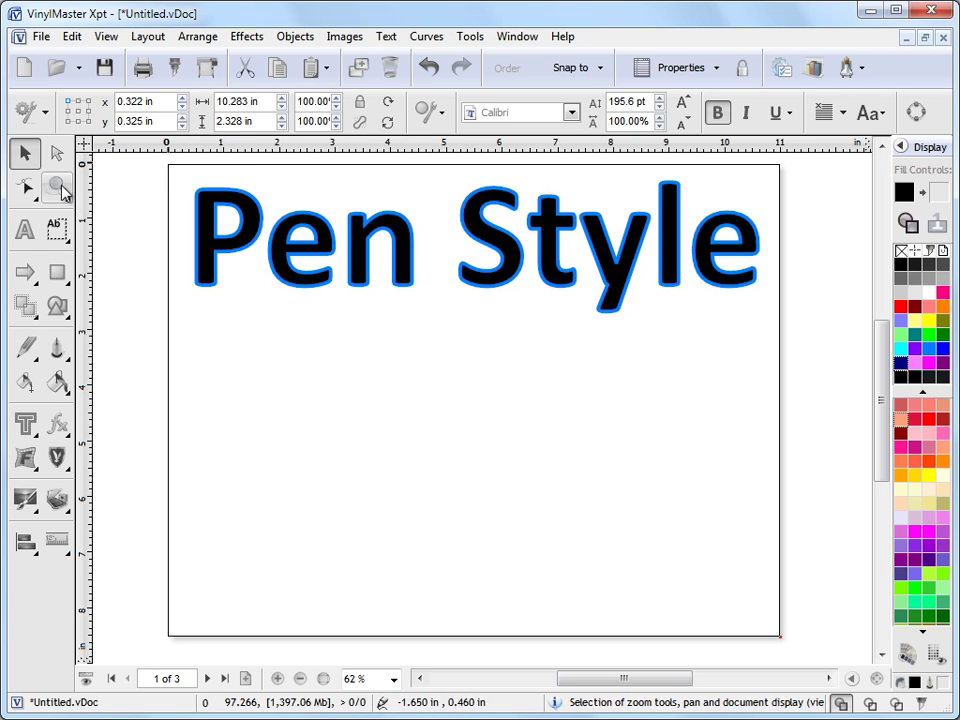
pyautogui.moveTo(166, 168); pyautogui.dragTo(462, 340)
# - Reselect the text and give it a yellow fill with a red outline
pyautogui.click(24, 152)
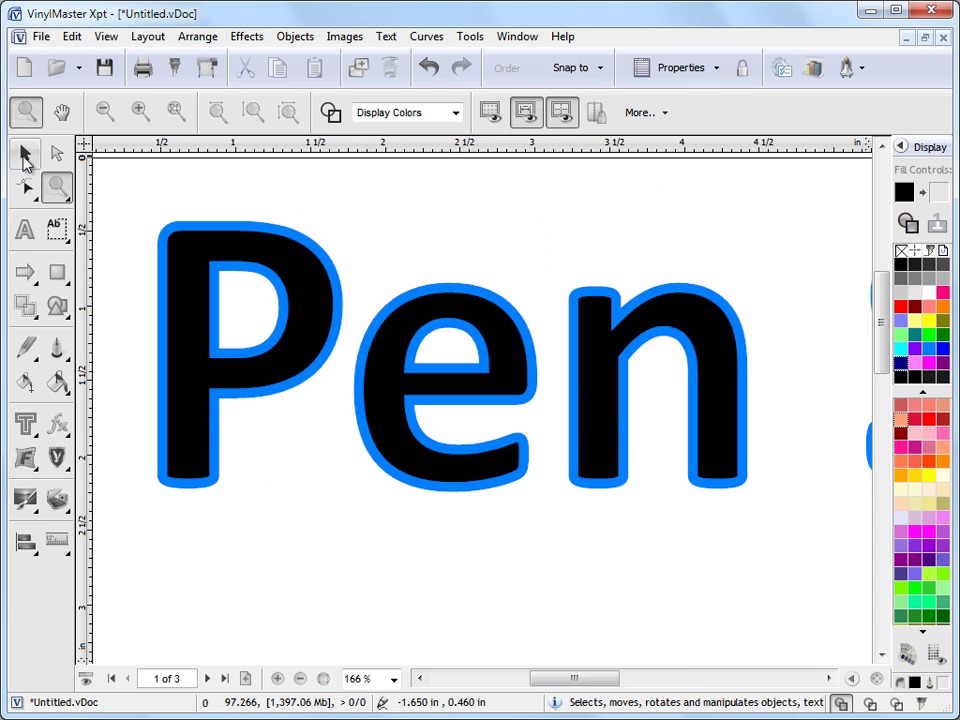
pyautogui.click(388, 287)
pyautogui.click(915, 320)
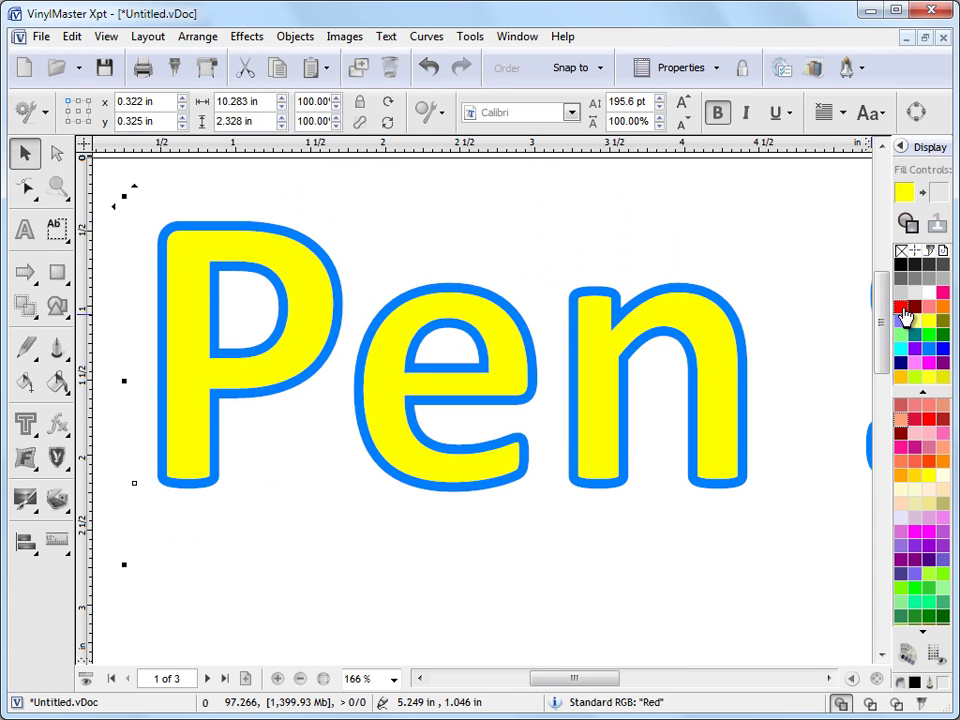
pyautogui.rightClick(902, 306)
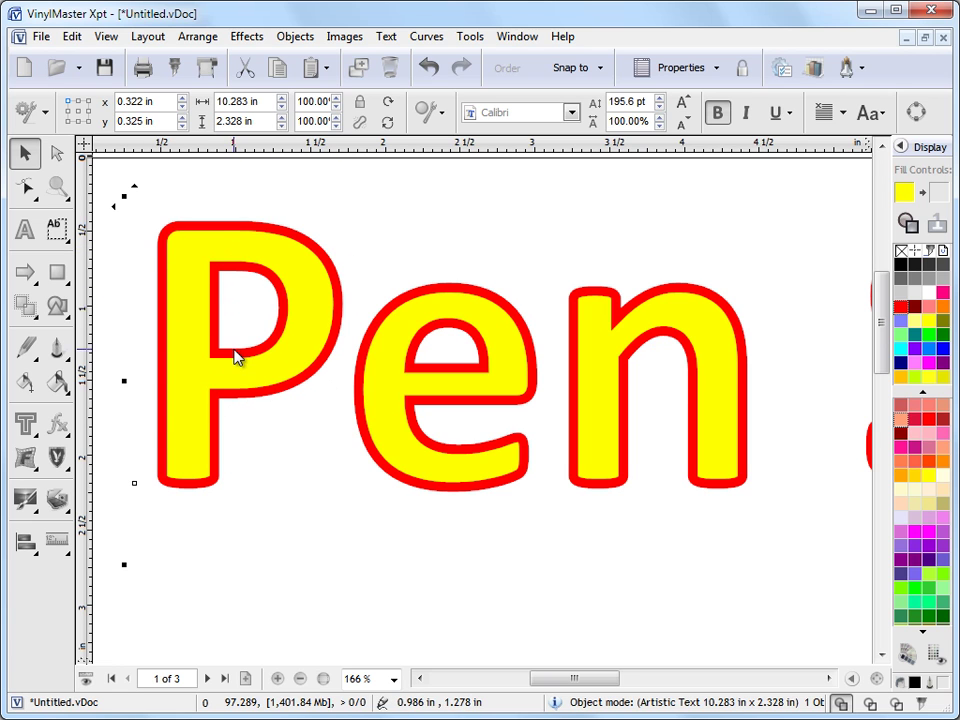
# - Reselect the Pen Style text and set its outline pen width to Thin
pyautogui.click(190, 497)
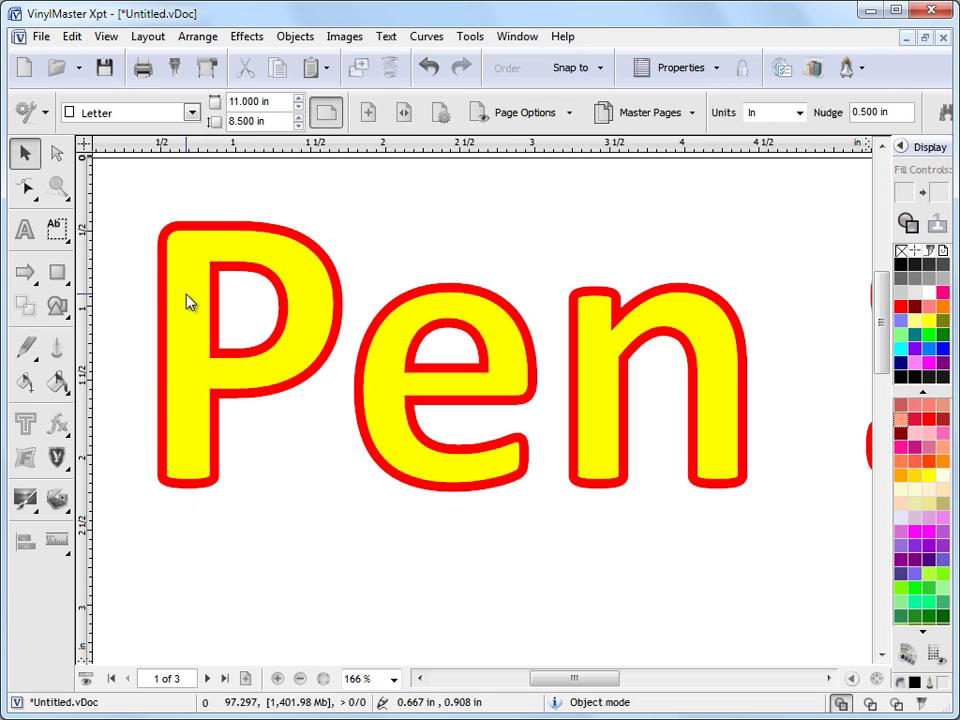
pyautogui.click(215, 381)
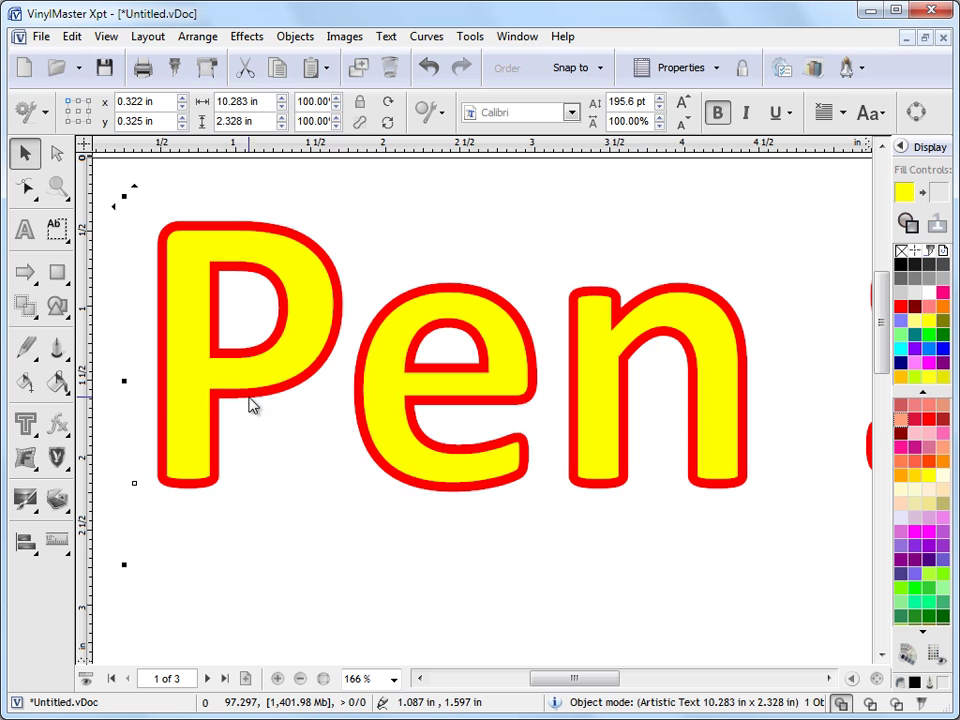
pyautogui.click(55, 352)
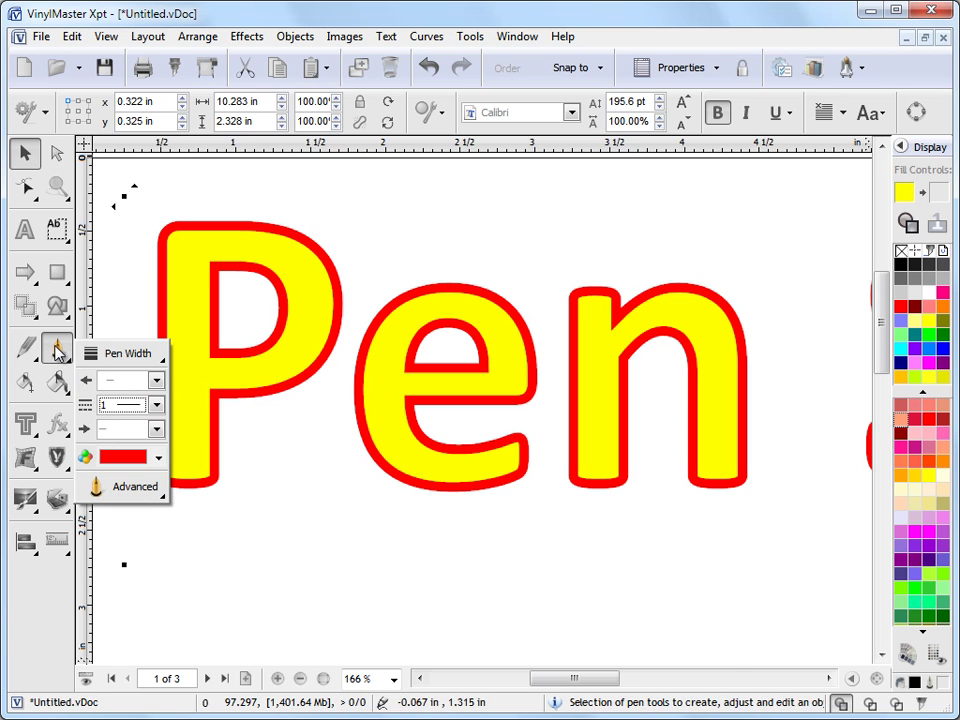
pyautogui.click(116, 355)
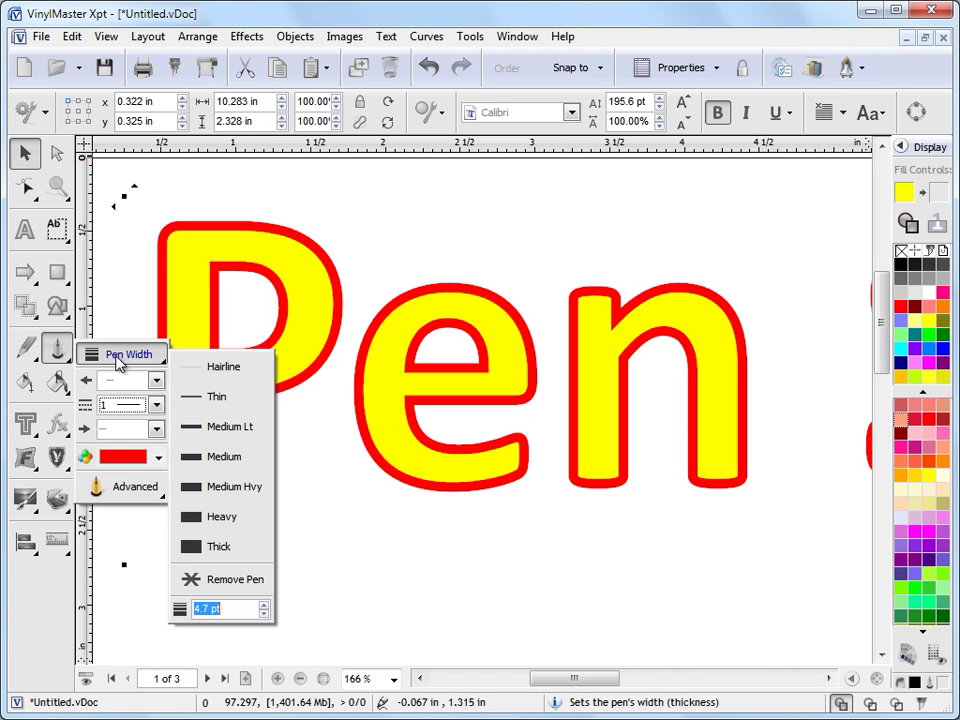
pyautogui.click(205, 399)
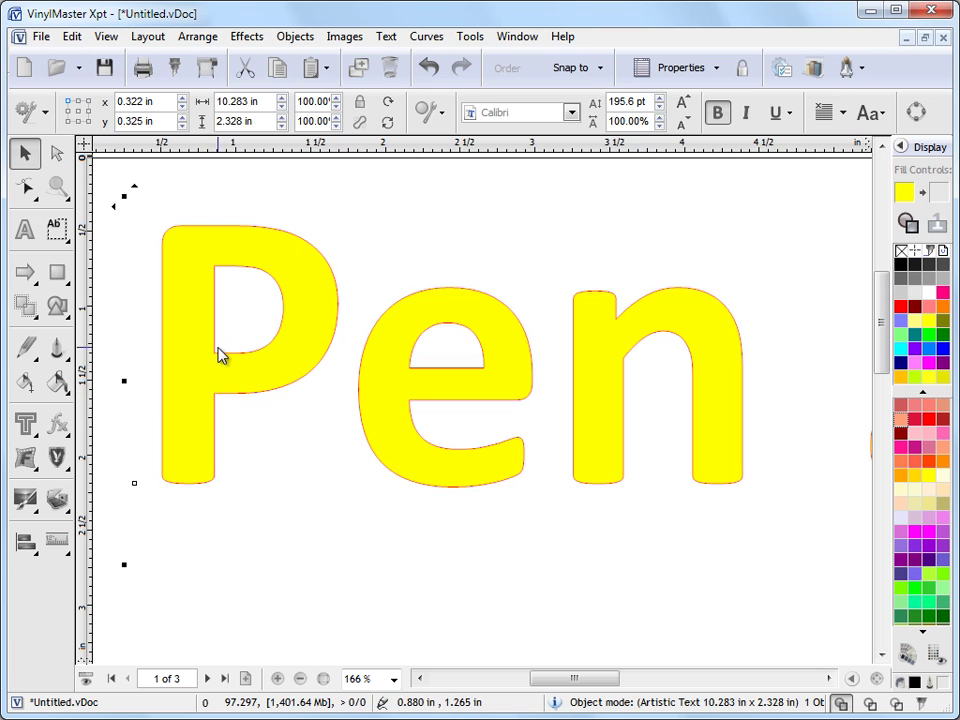
# - Adjust the outline width spinner to 9.7 pt
pyautogui.click(60, 352)
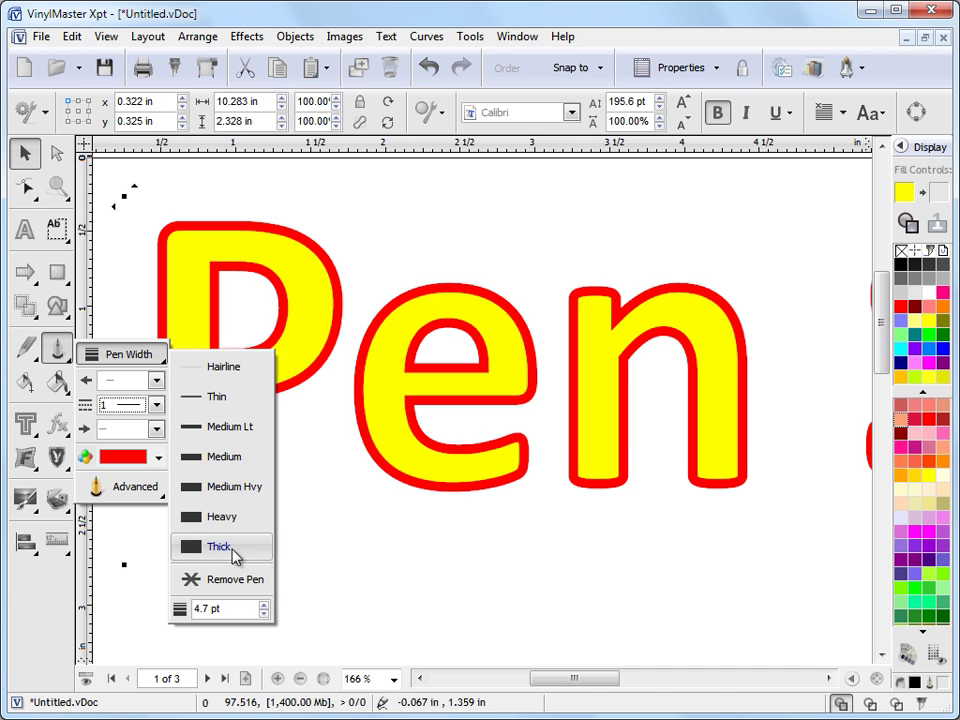
pyautogui.click(264, 606)
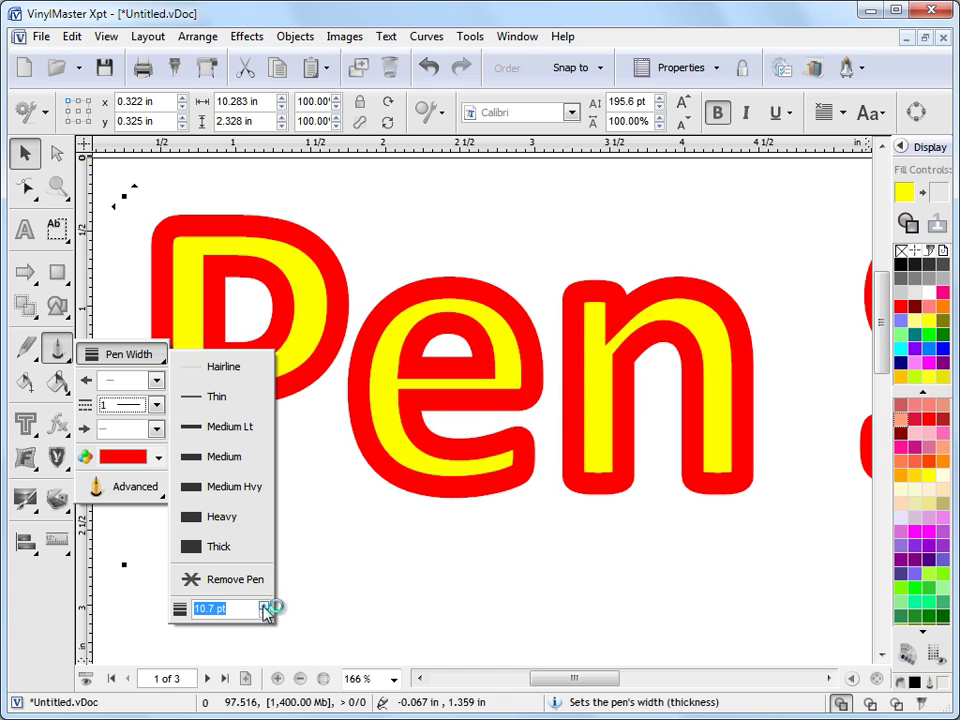
pyautogui.click(265, 612)
pyautogui.click(265, 612)
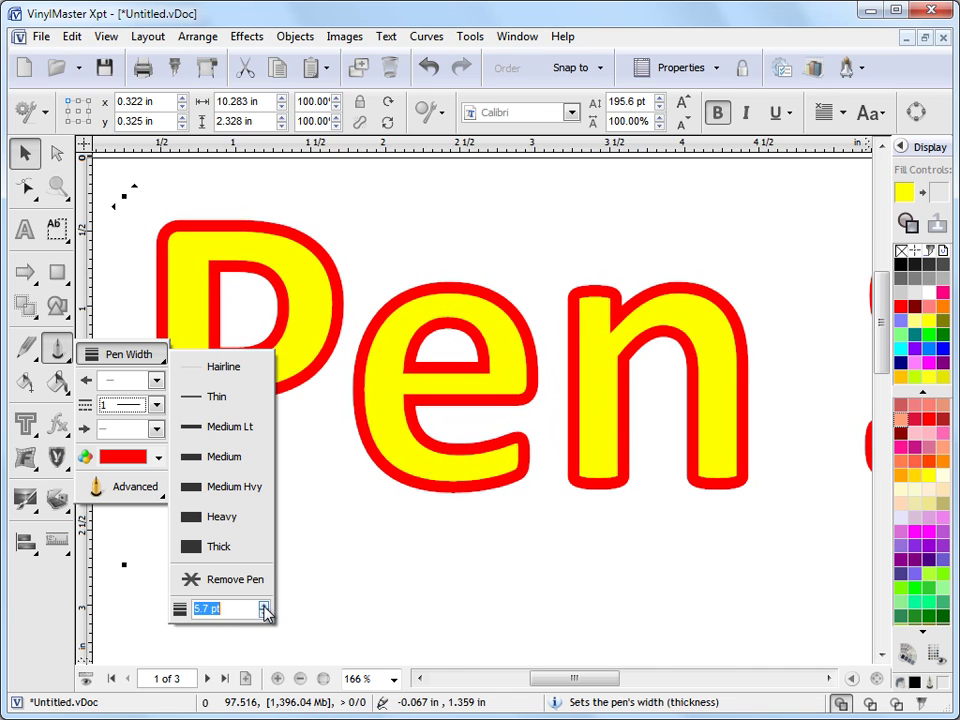
pyautogui.click(265, 612)
pyautogui.click(264, 605)
pyautogui.click(264, 605)
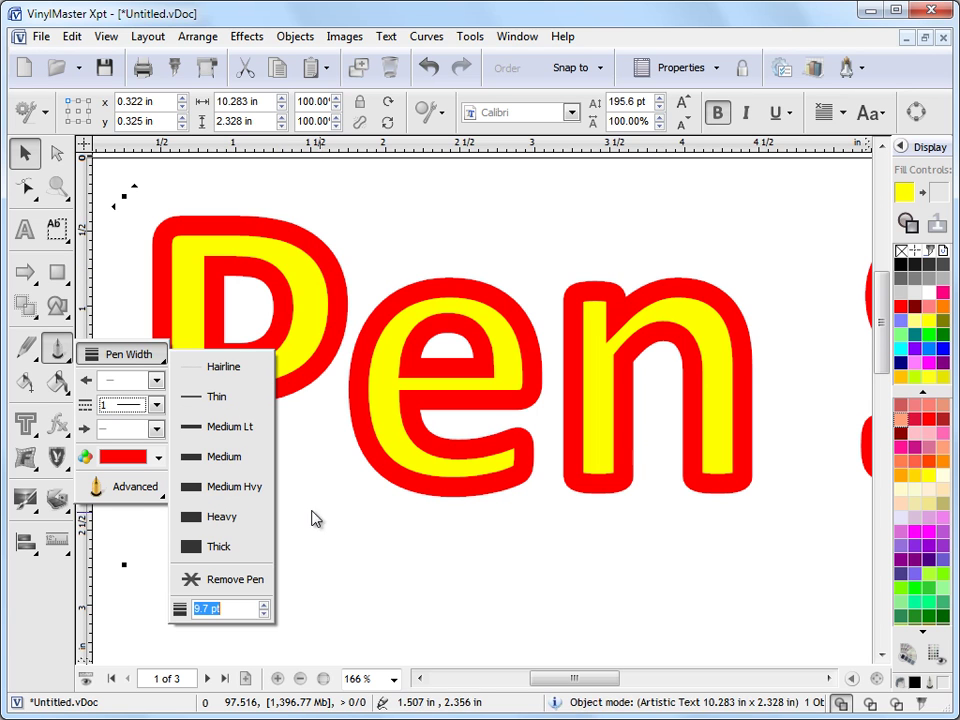
# - Try the outline behind the fill, then set behind-fill back to Off in Advanced options
pyautogui.click(140, 492)
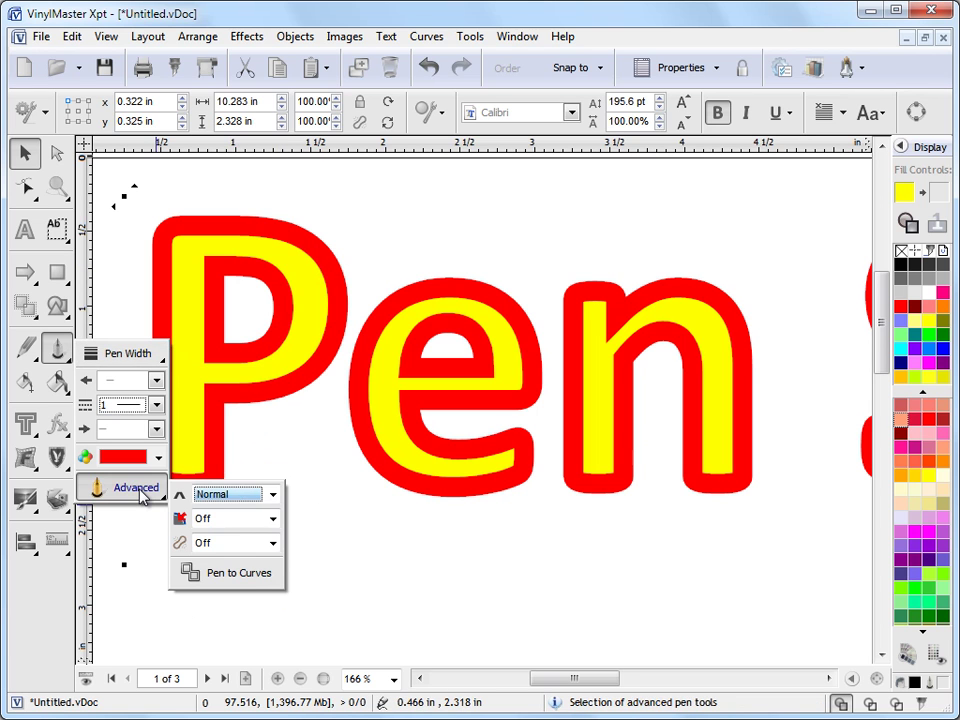
pyautogui.click(272, 518)
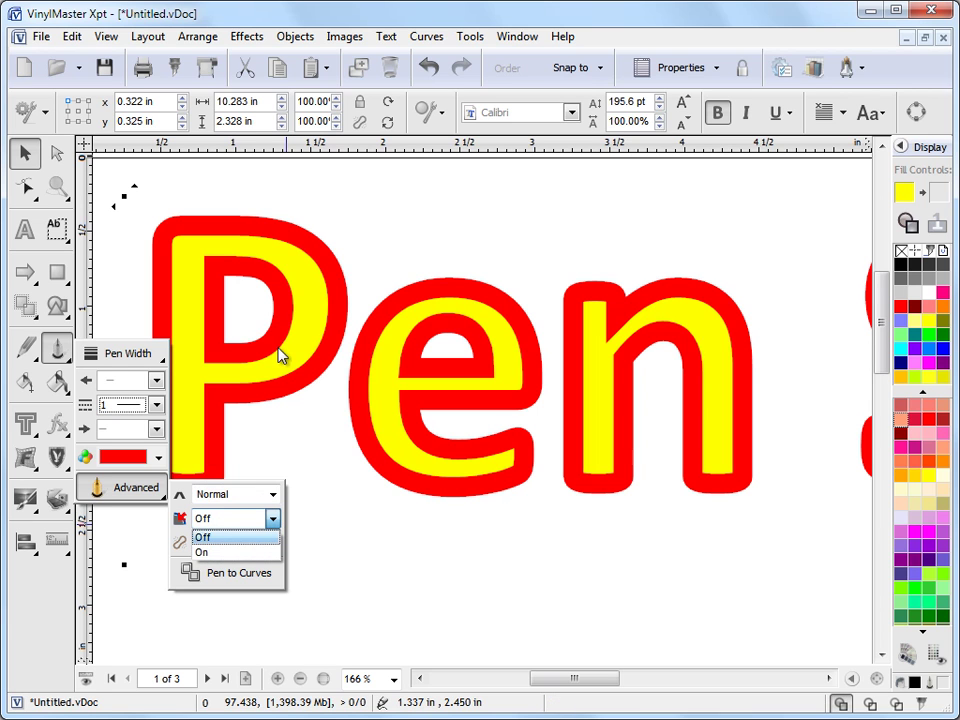
pyautogui.click(248, 553)
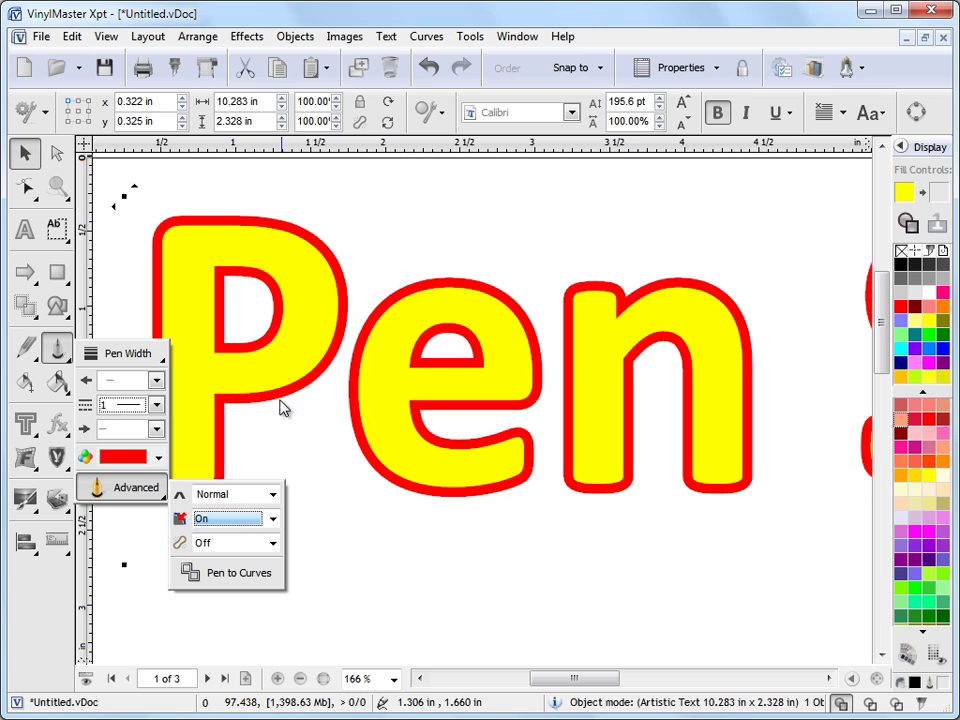
pyautogui.click(272, 519)
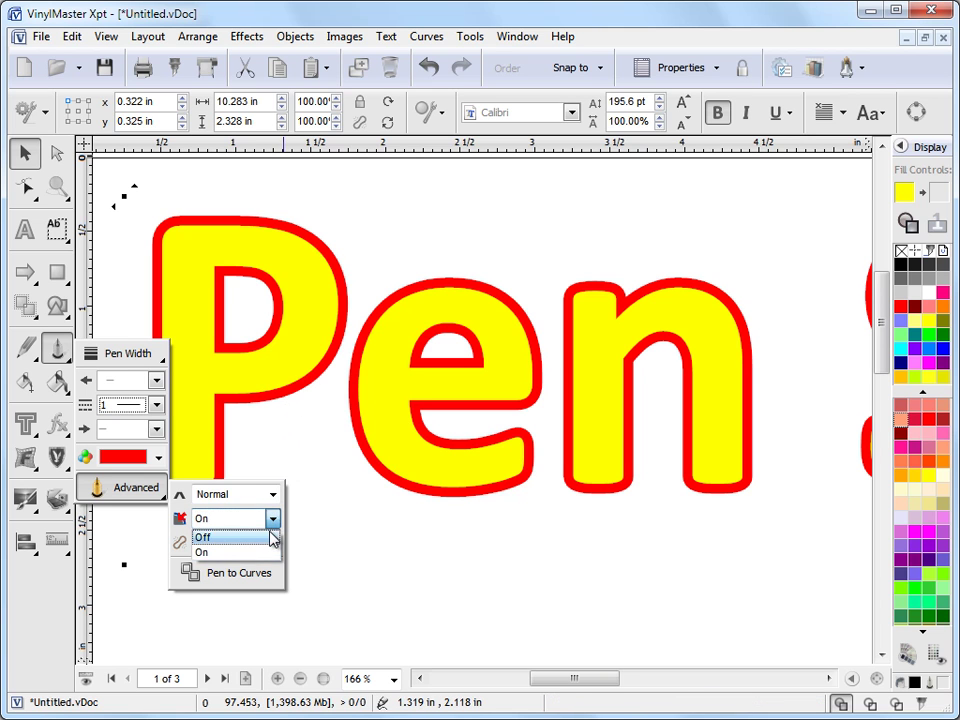
pyautogui.click(274, 537)
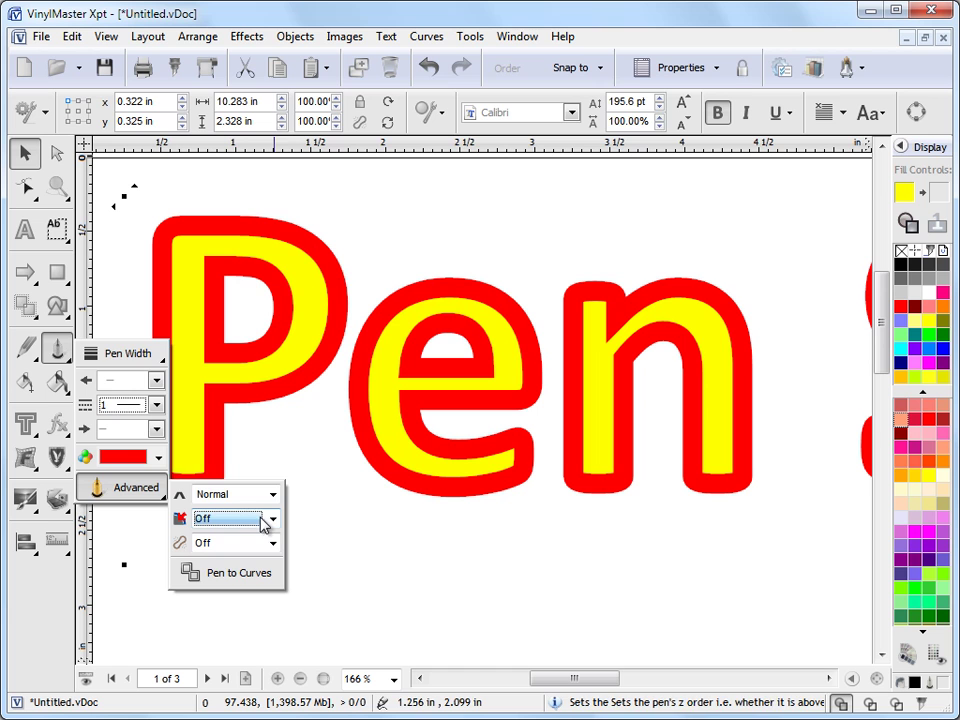
# - Fit the page in view, go to page 2 and select the eagle
pyautogui.click(437, 624)
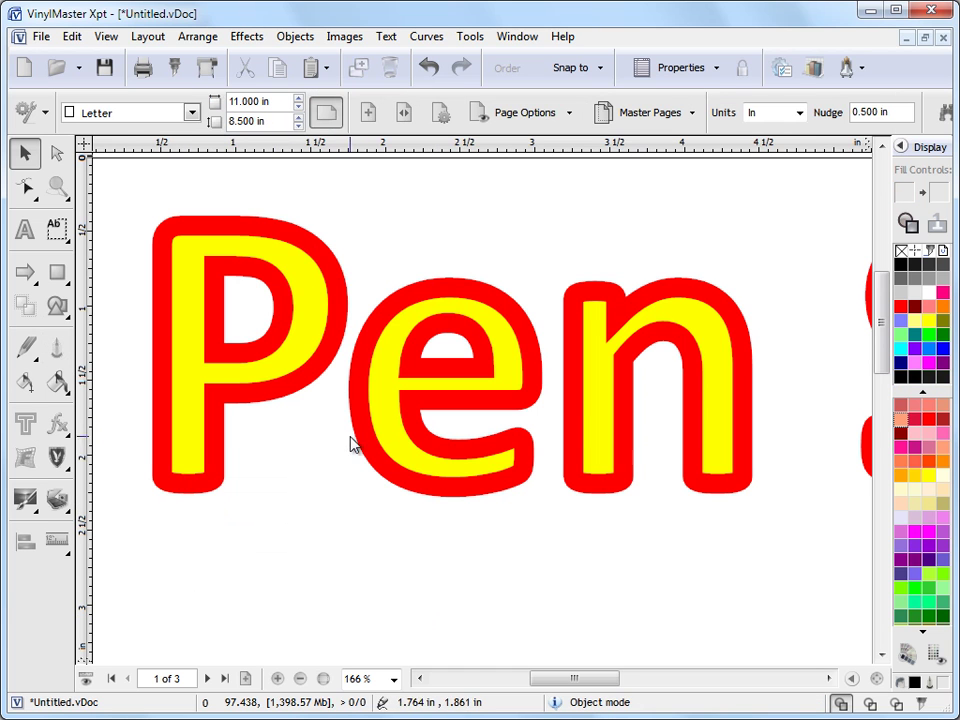
pyautogui.click(869, 704)
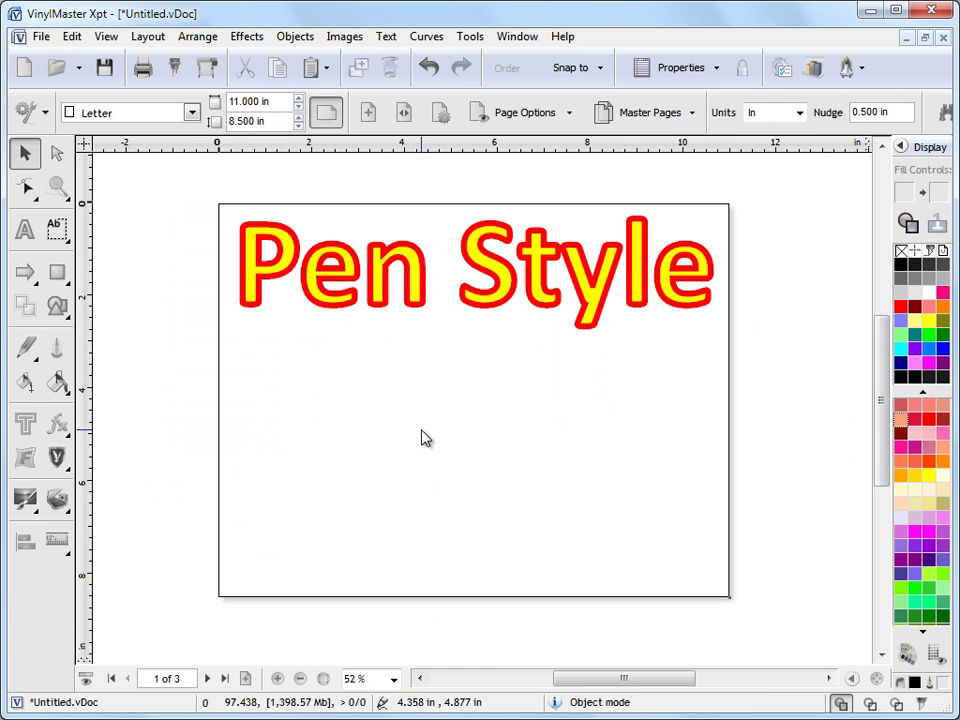
pyautogui.click(209, 679)
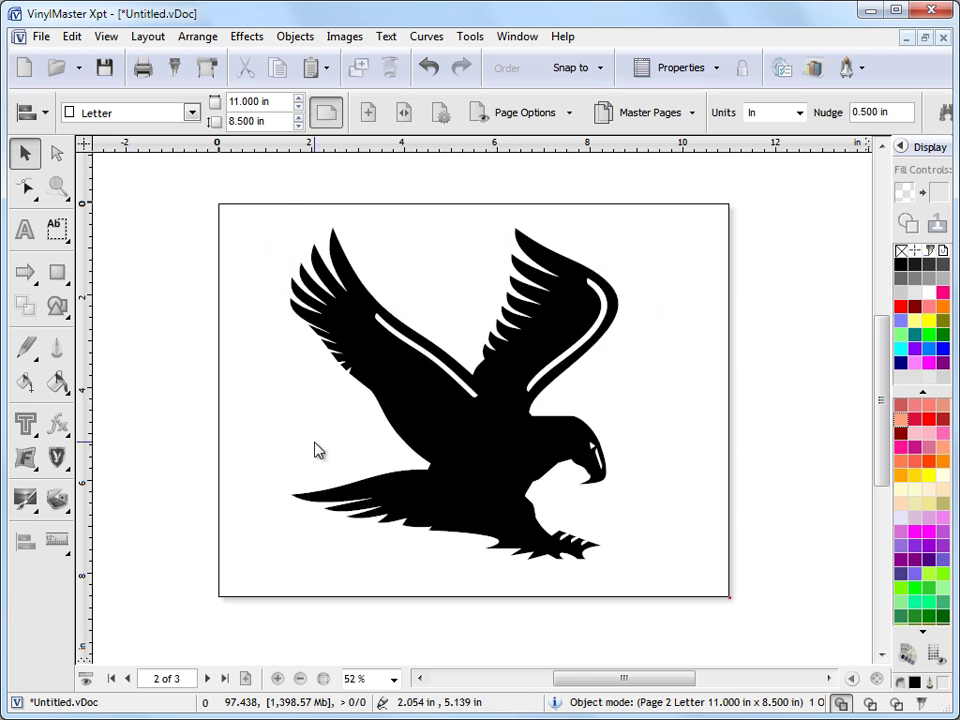
pyautogui.click(447, 440)
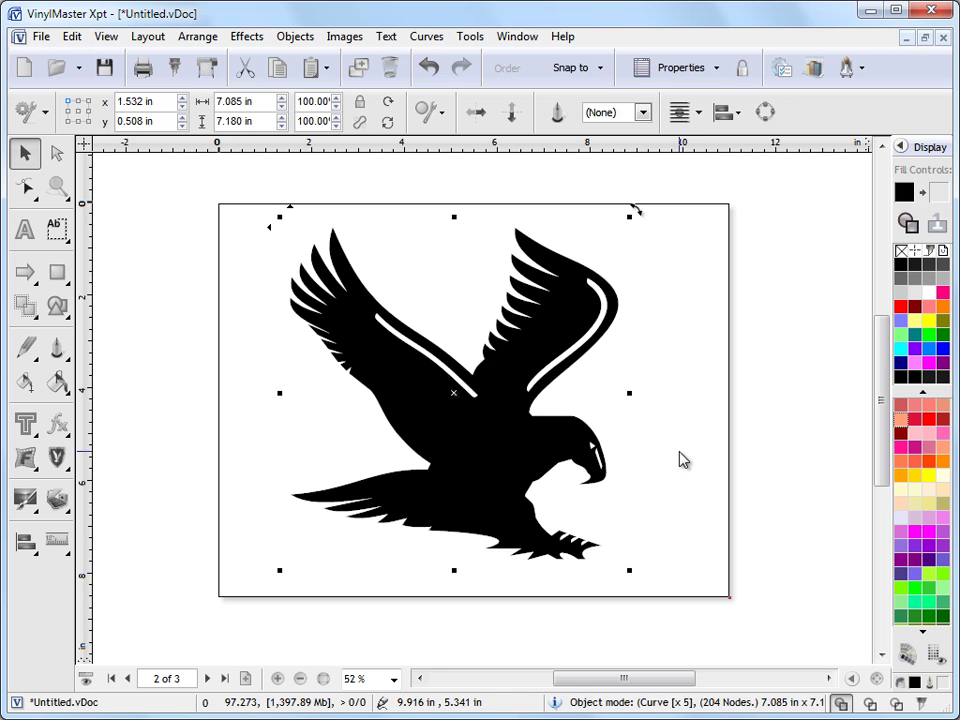
# - Fill the eagle with yellow, try a red outline, then undo the outline
pyautogui.click(915, 320)
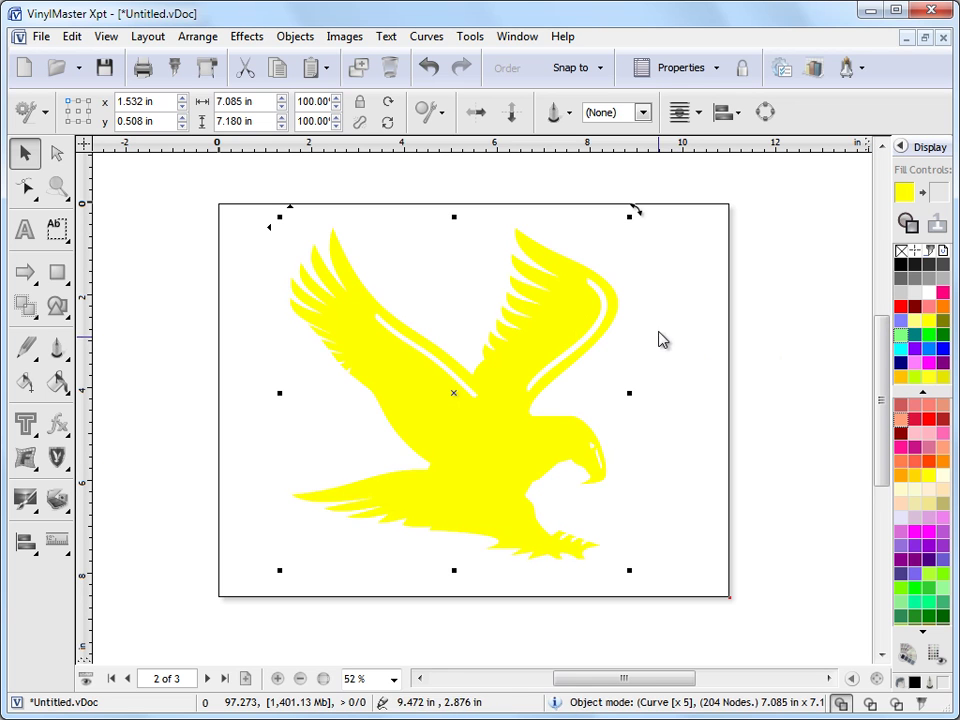
pyautogui.rightClick(900, 312)
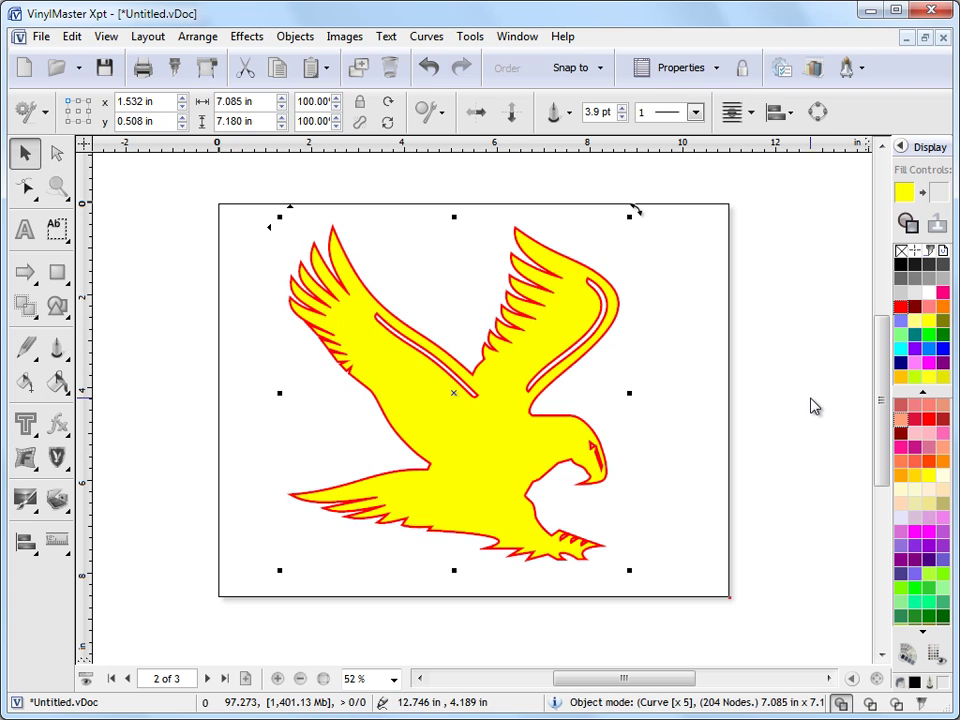
pyautogui.click(429, 69)
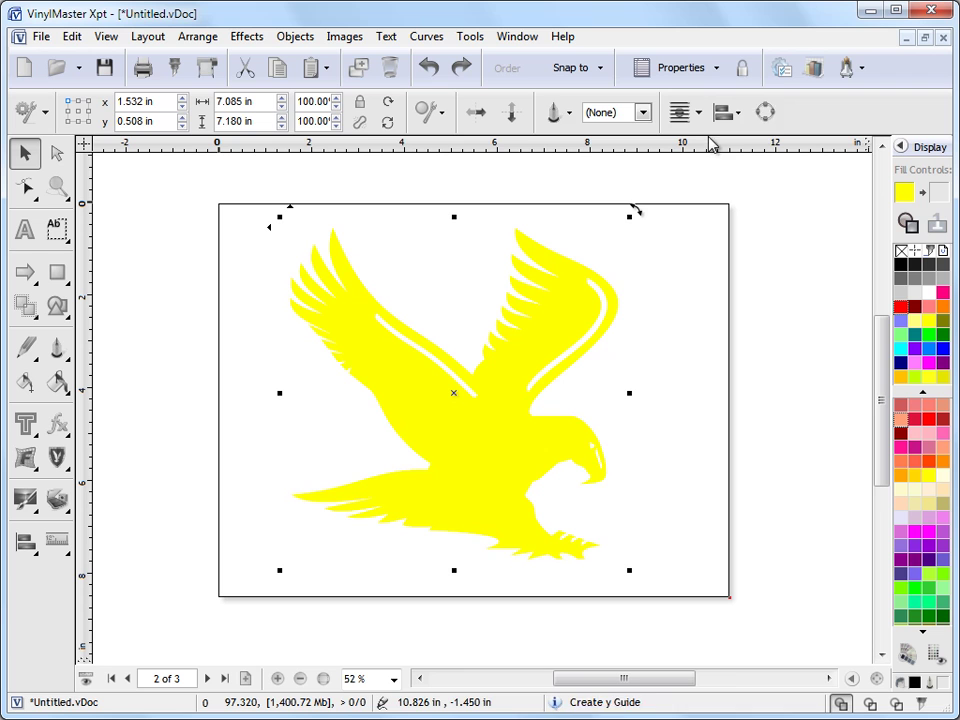
# - Apply a solid black outline from the property-bar line-style list, then undo it
pyautogui.click(642, 113)
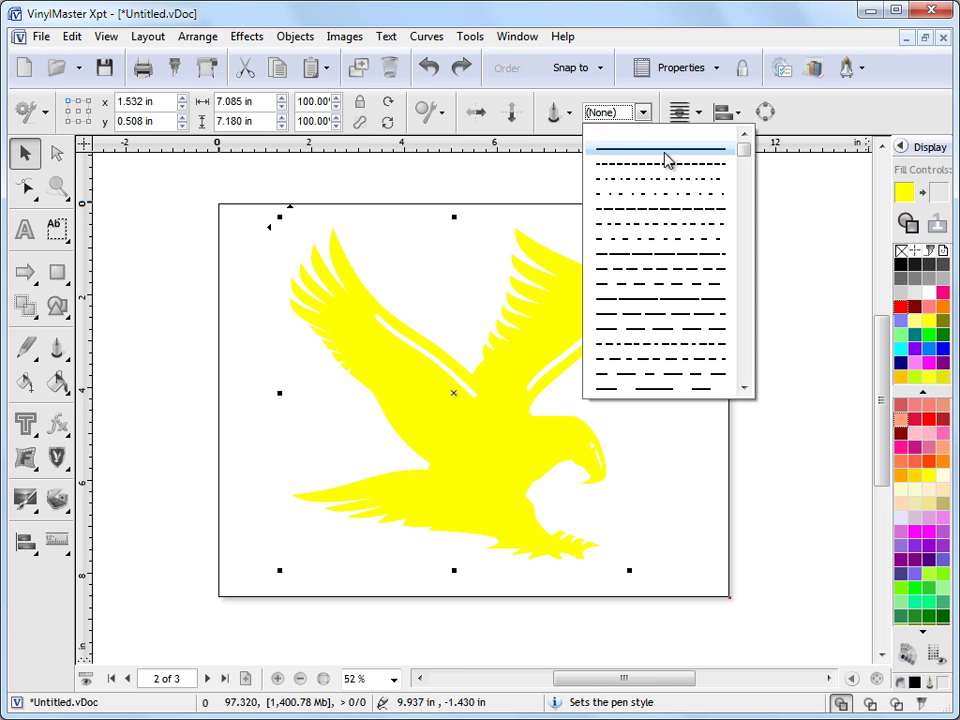
pyautogui.click(665, 150)
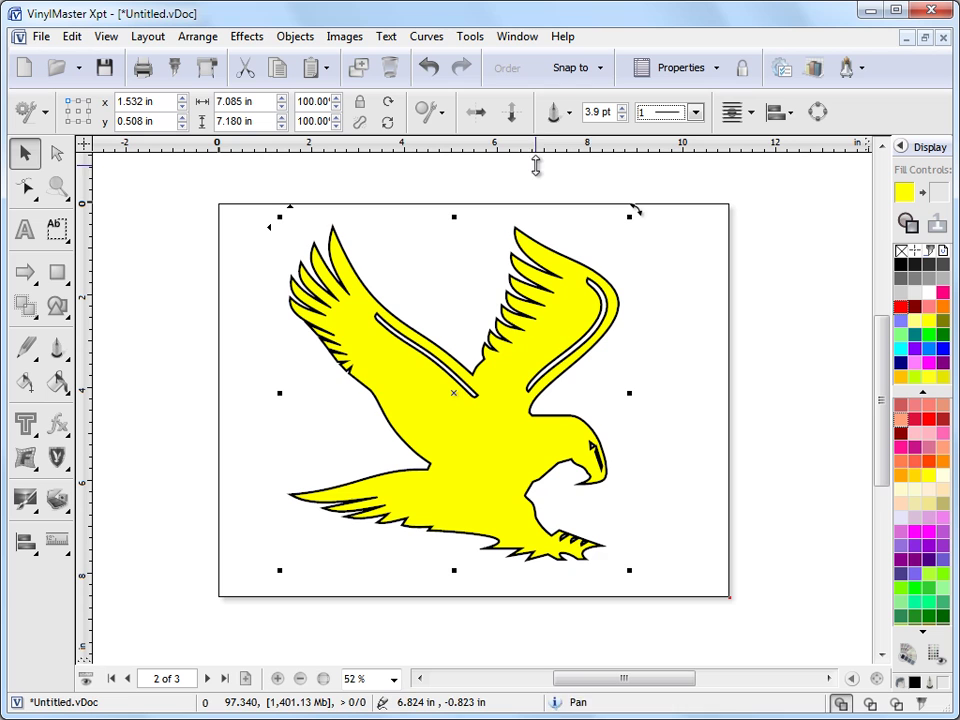
pyautogui.click(424, 68)
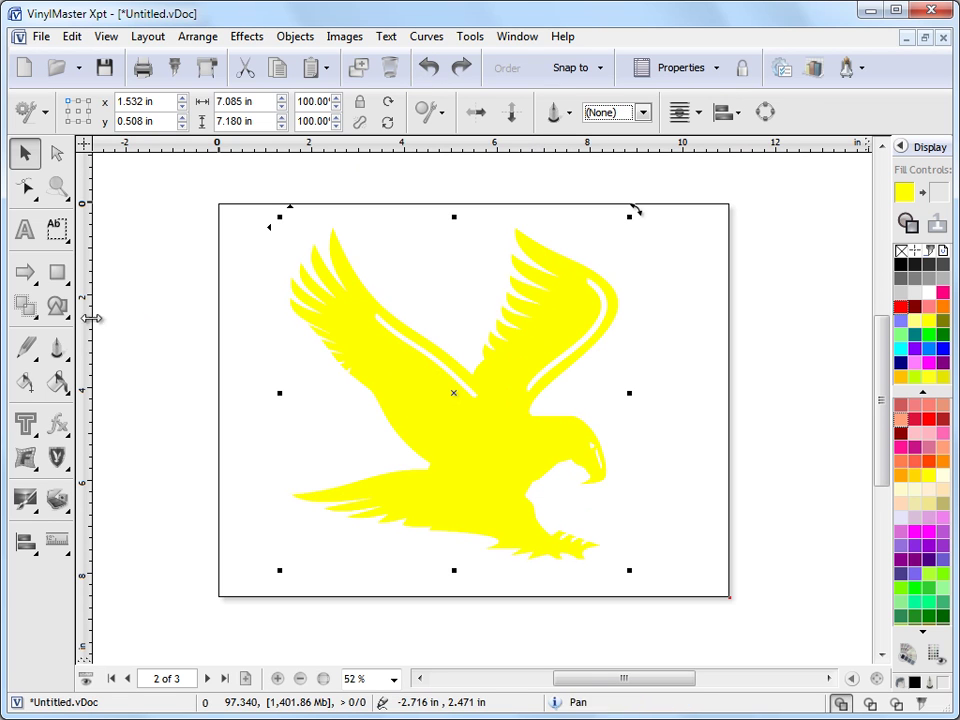
# - Reapply the solid black outline through the Pen tool's line-style list
pyautogui.click(57, 347)
pyautogui.click(156, 405)
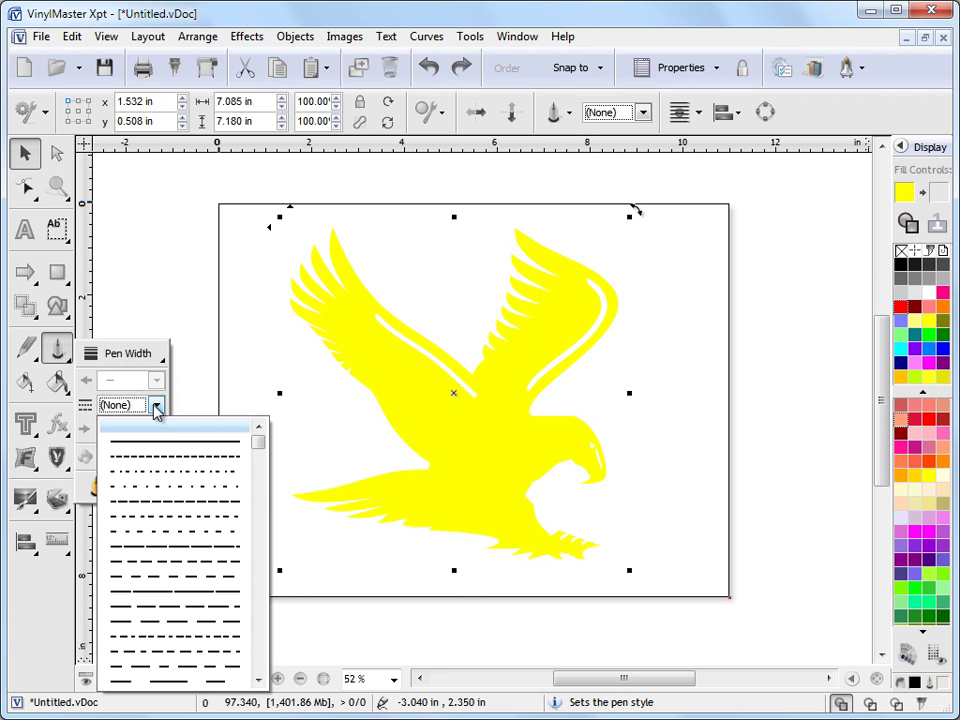
pyautogui.click(163, 449)
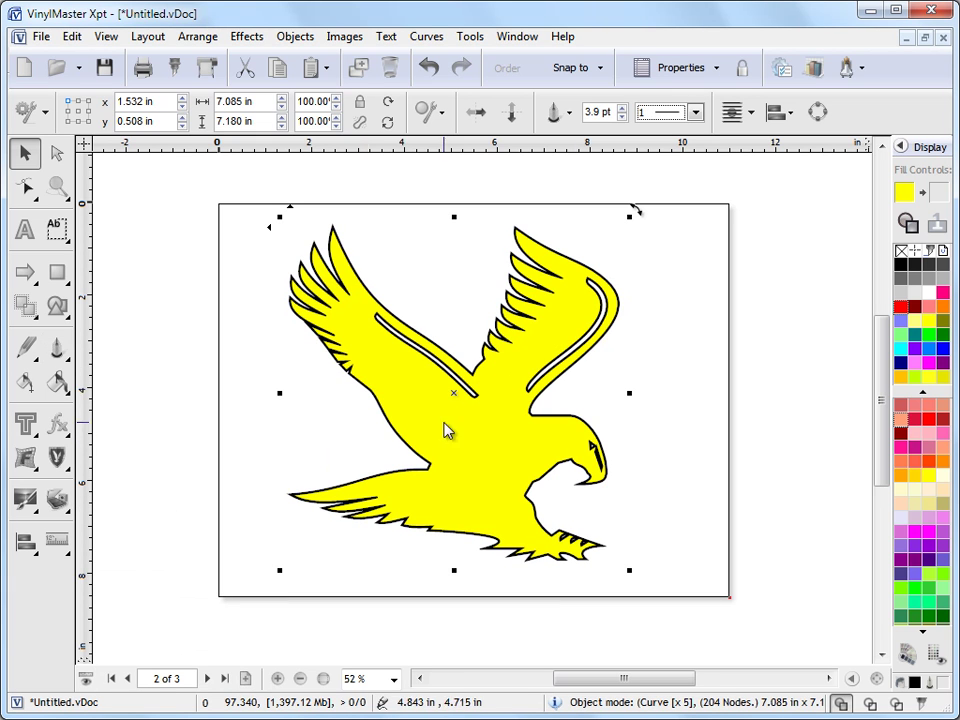
pyautogui.click(57, 187)
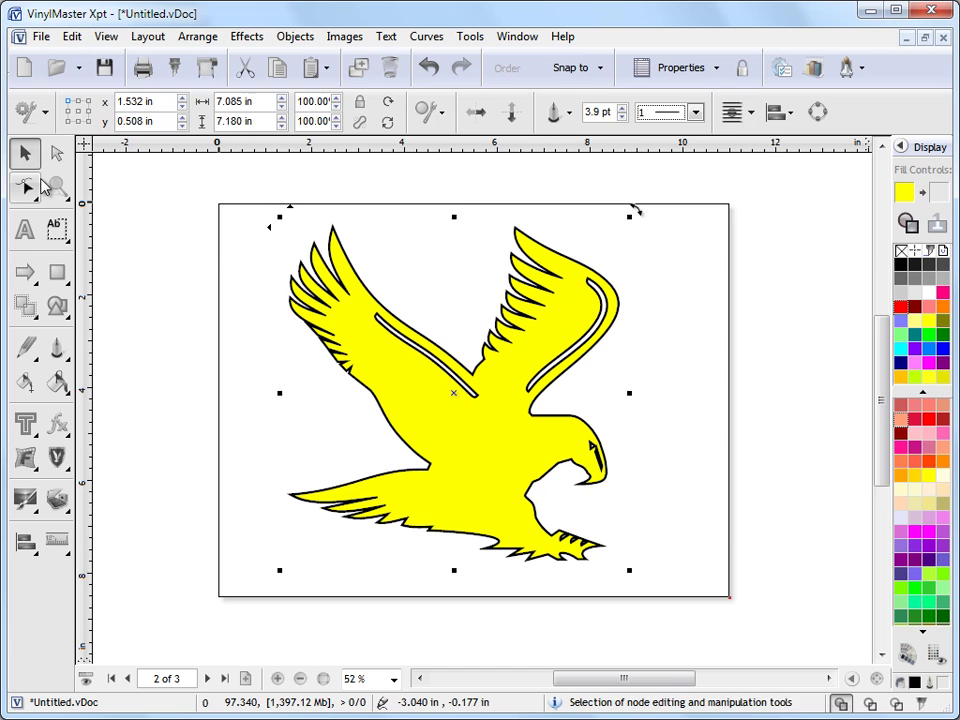
# - Zoom into the eagle's right wing, select the eagle and make its outline red
pyautogui.moveTo(476, 214); pyautogui.dragTo(608, 342)
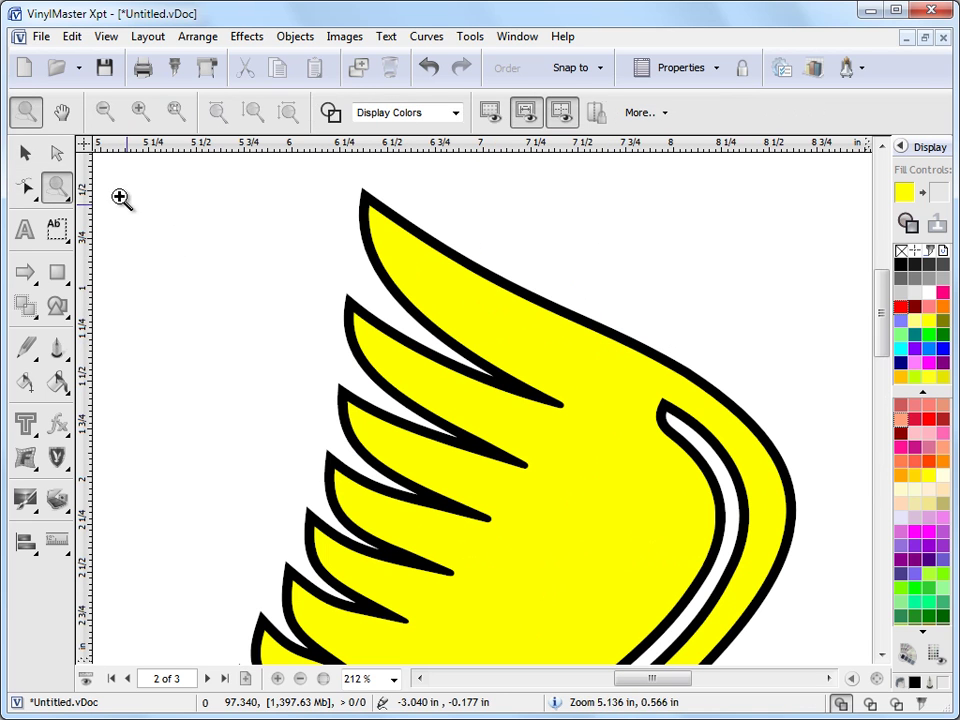
pyautogui.click(24, 152)
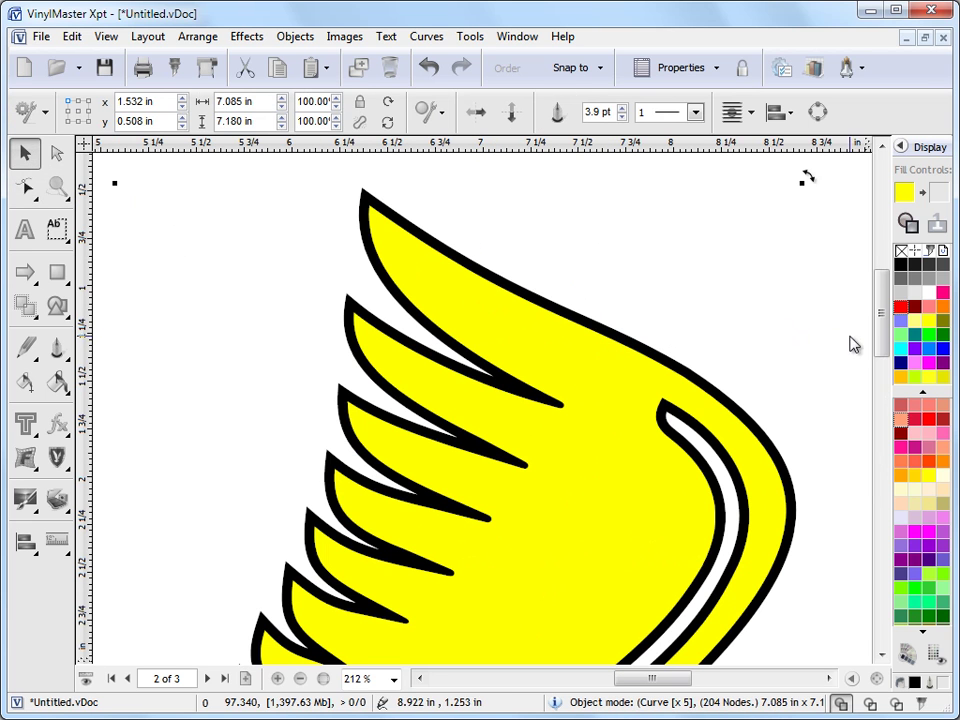
pyautogui.scroll(-3, 879, 332)
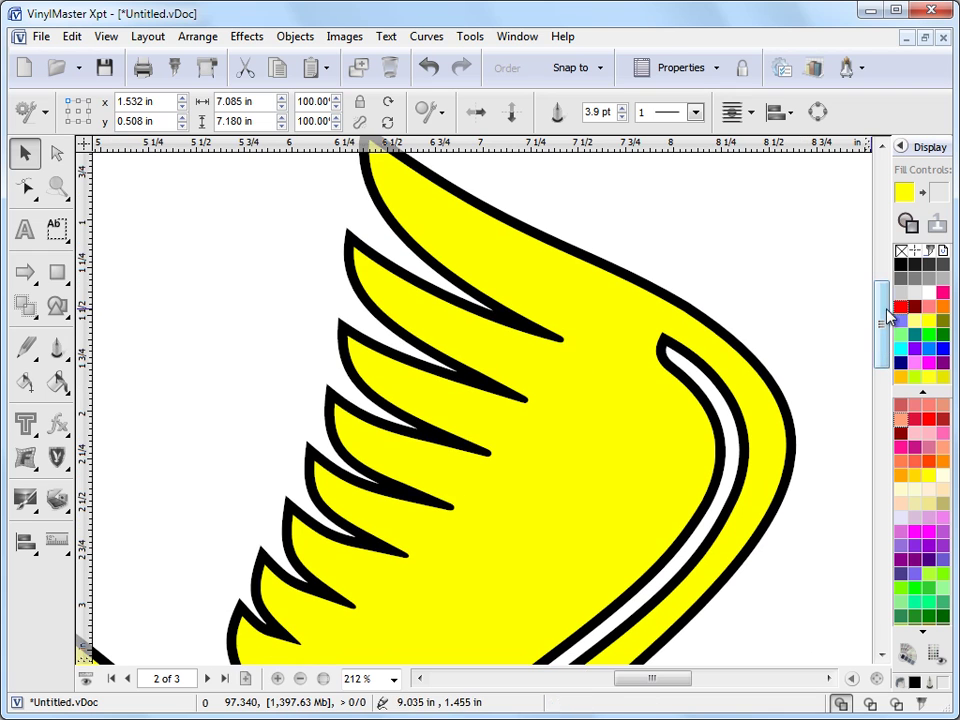
pyautogui.rightClick(900, 308)
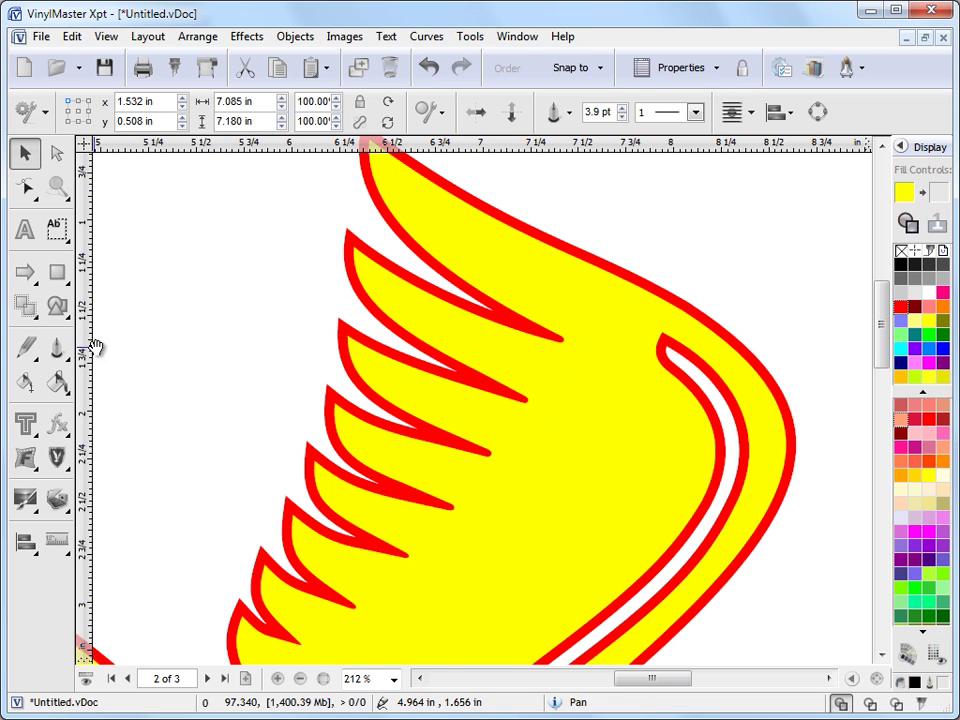
# - Cycle the red outline's corner style through Mitre, Round and Smooth, ending on Normal
pyautogui.click(58, 350)
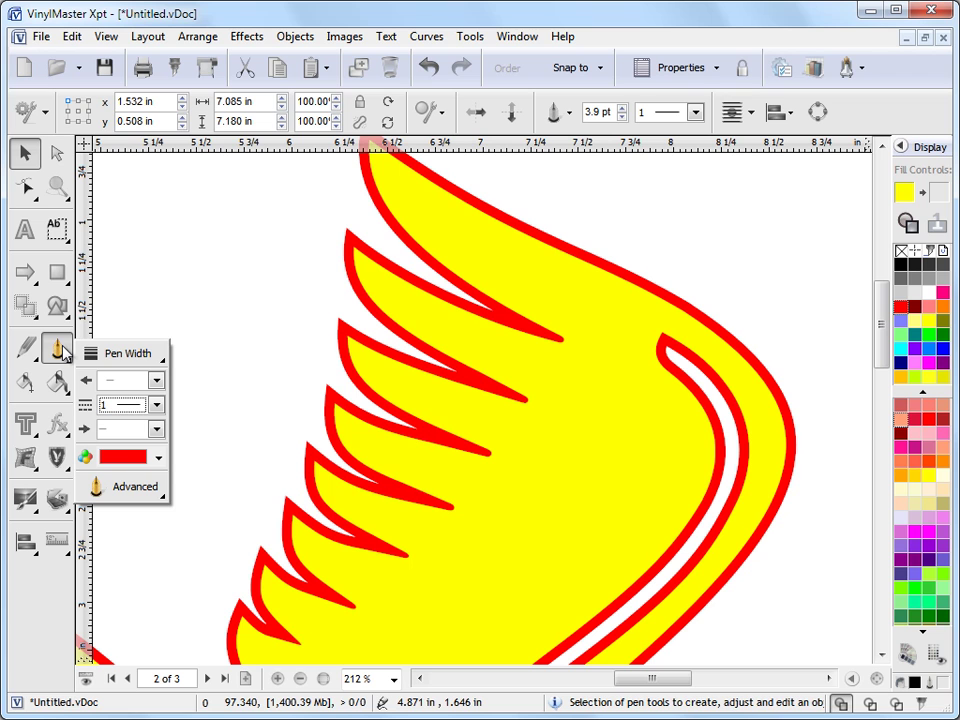
pyautogui.click(128, 489)
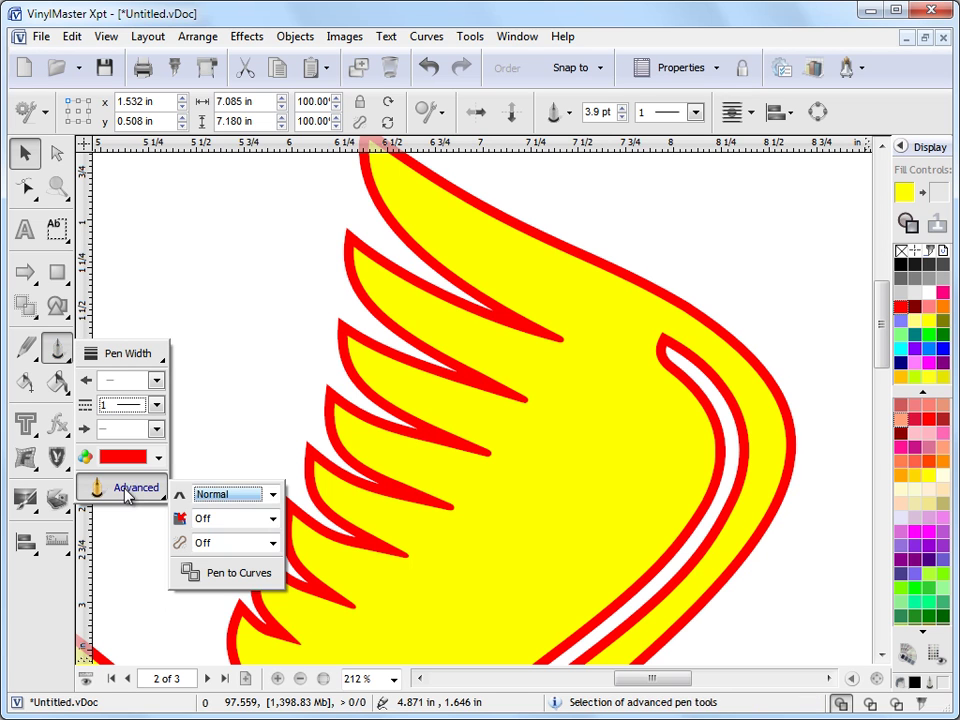
pyautogui.click(252, 496)
pyautogui.click(232, 573)
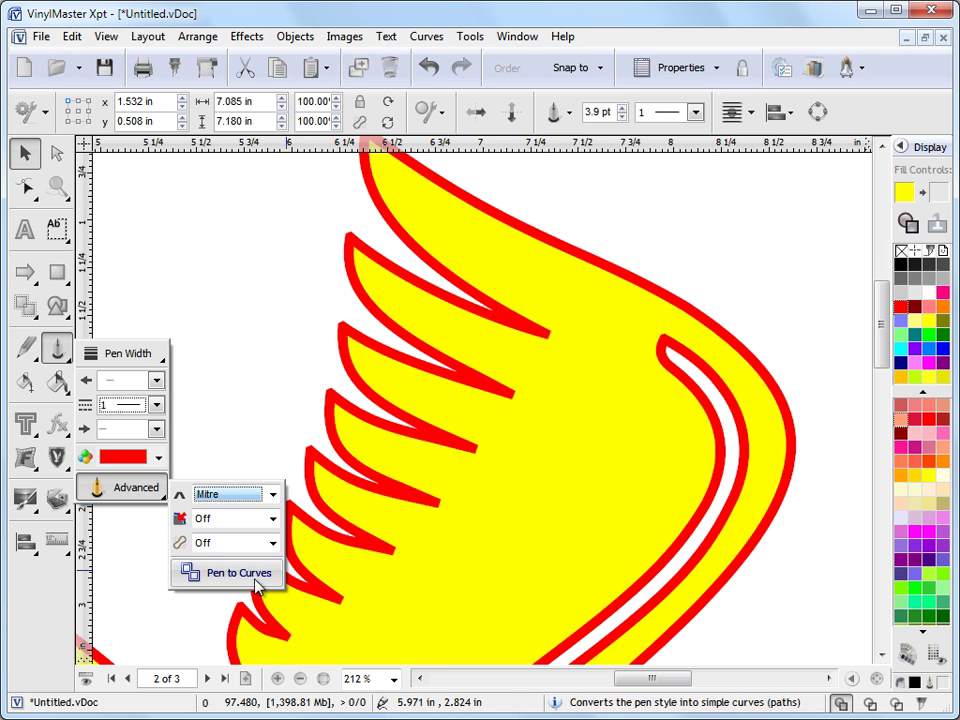
pyautogui.click(272, 494)
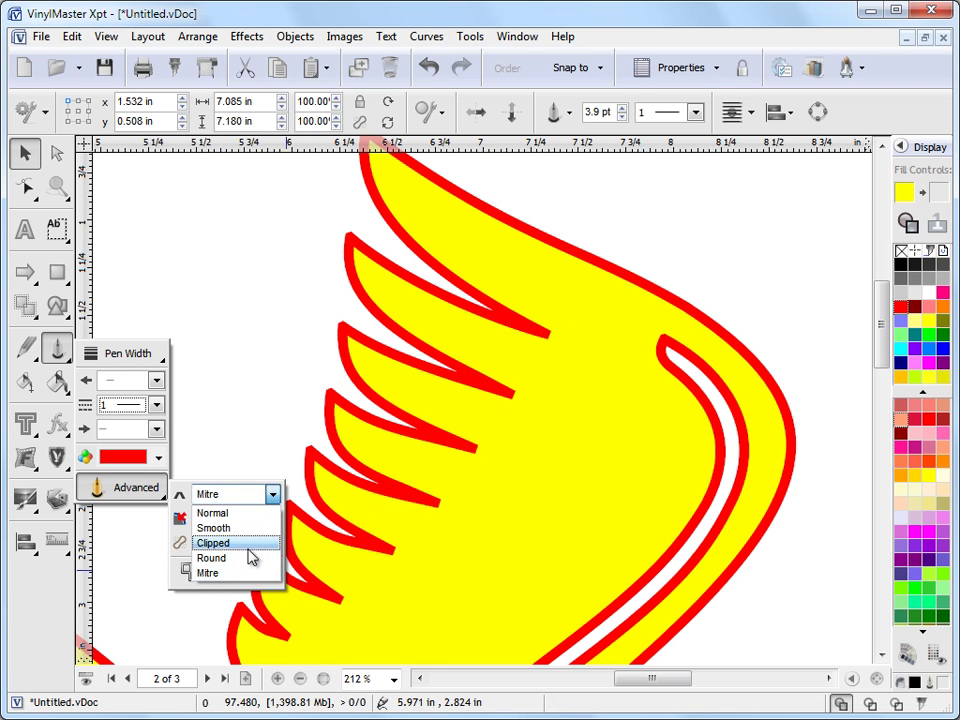
pyautogui.click(252, 558)
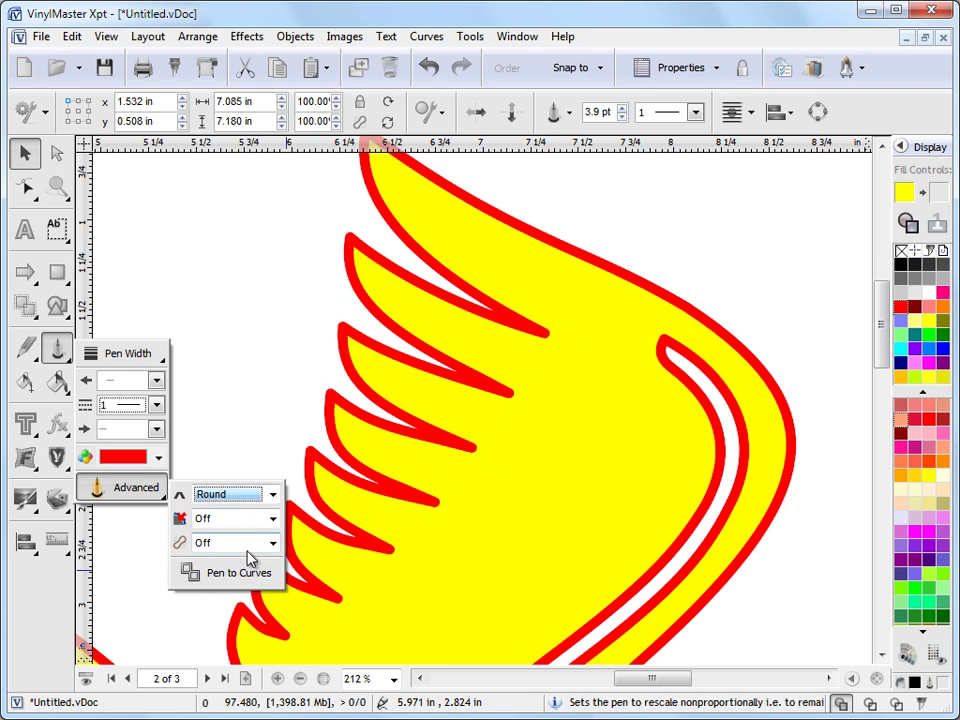
pyautogui.click(272, 494)
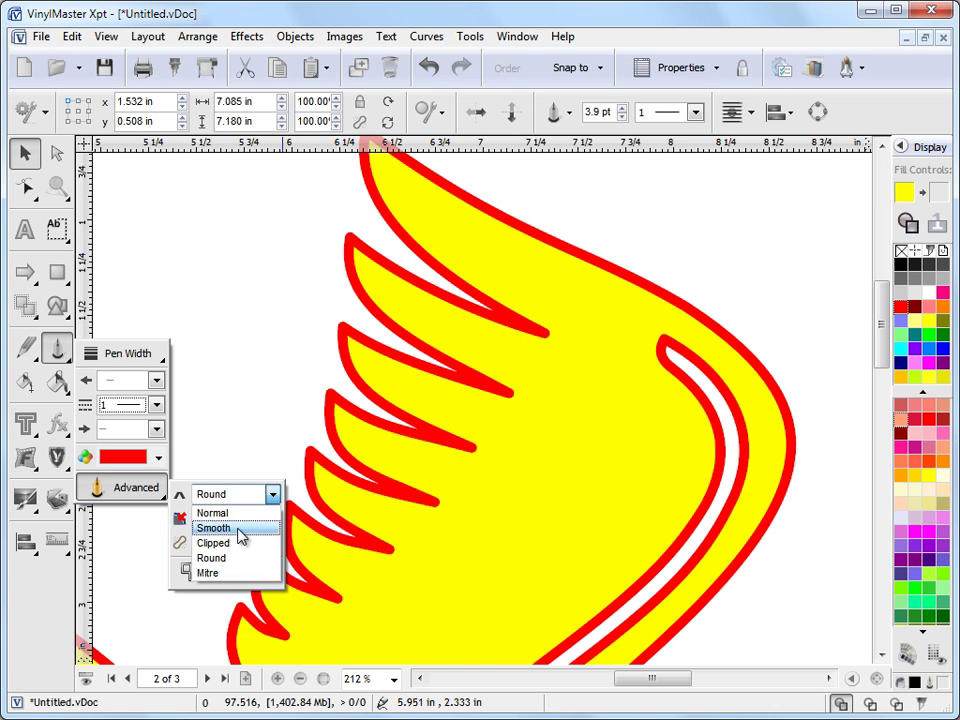
pyautogui.click(241, 529)
pyautogui.click(272, 494)
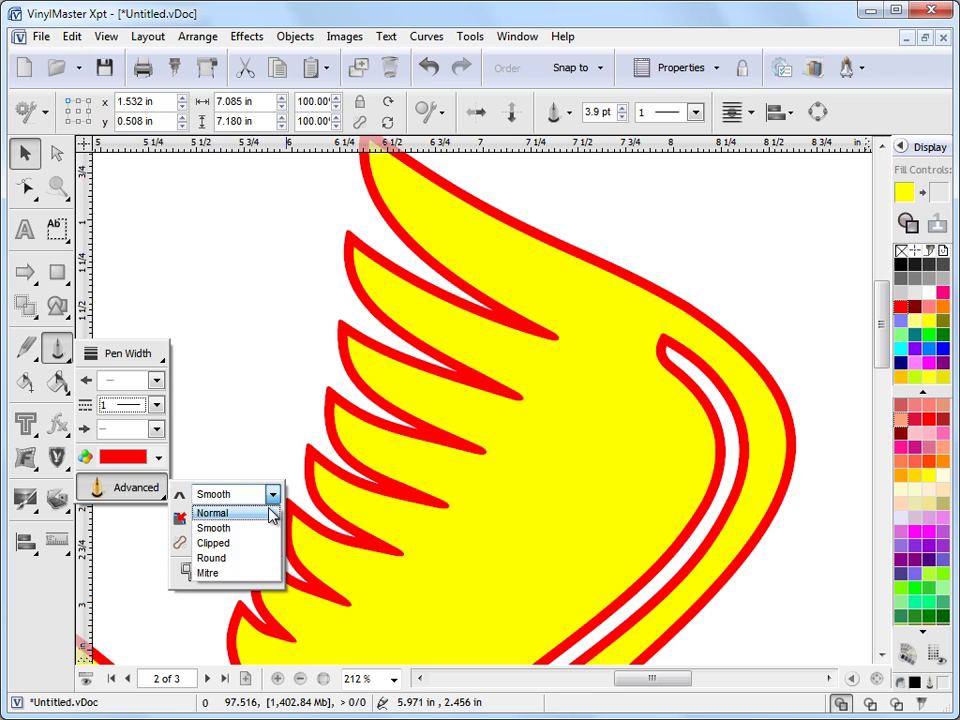
pyautogui.click(270, 511)
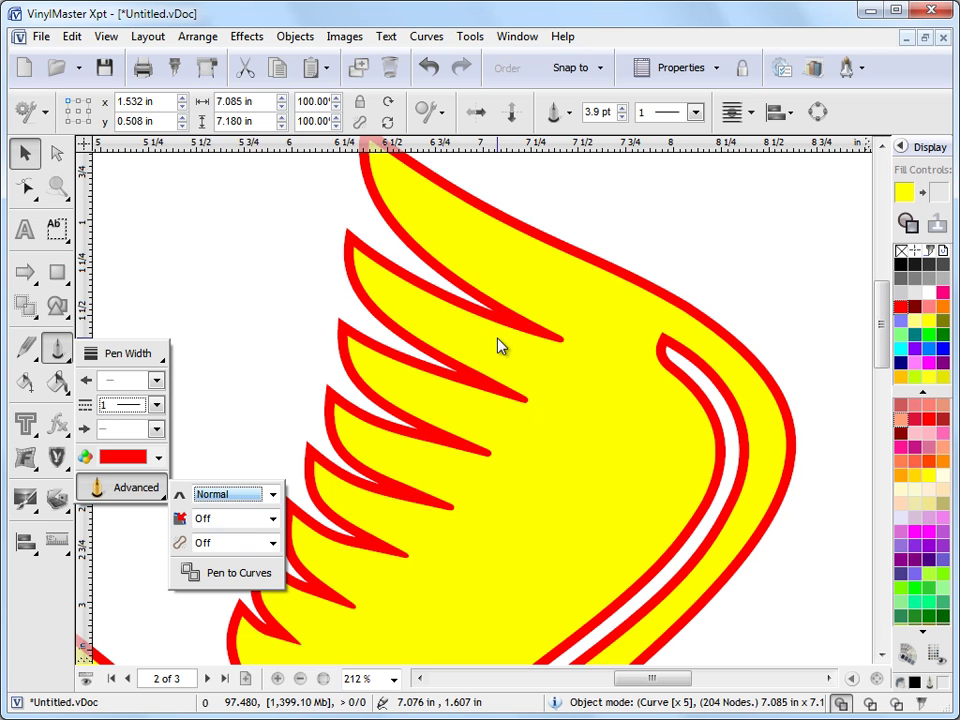
# - Raise the outline to 4.0 pt, then shrink the eagle and enlarge it to 7.284 × 7.382 in
pyautogui.click(870, 703)
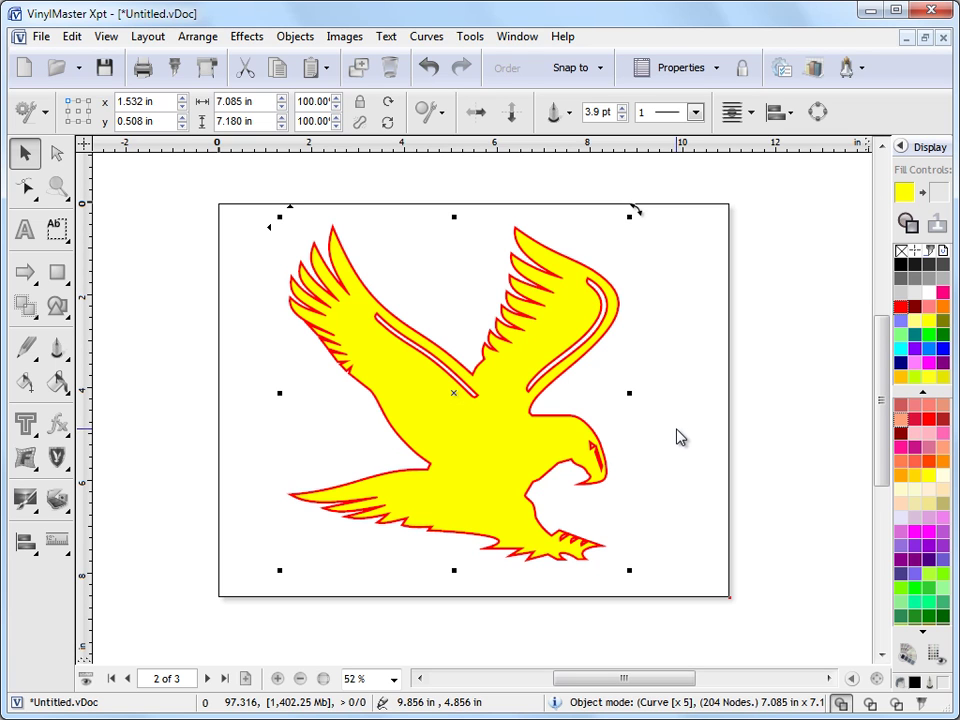
pyautogui.click(614, 112)
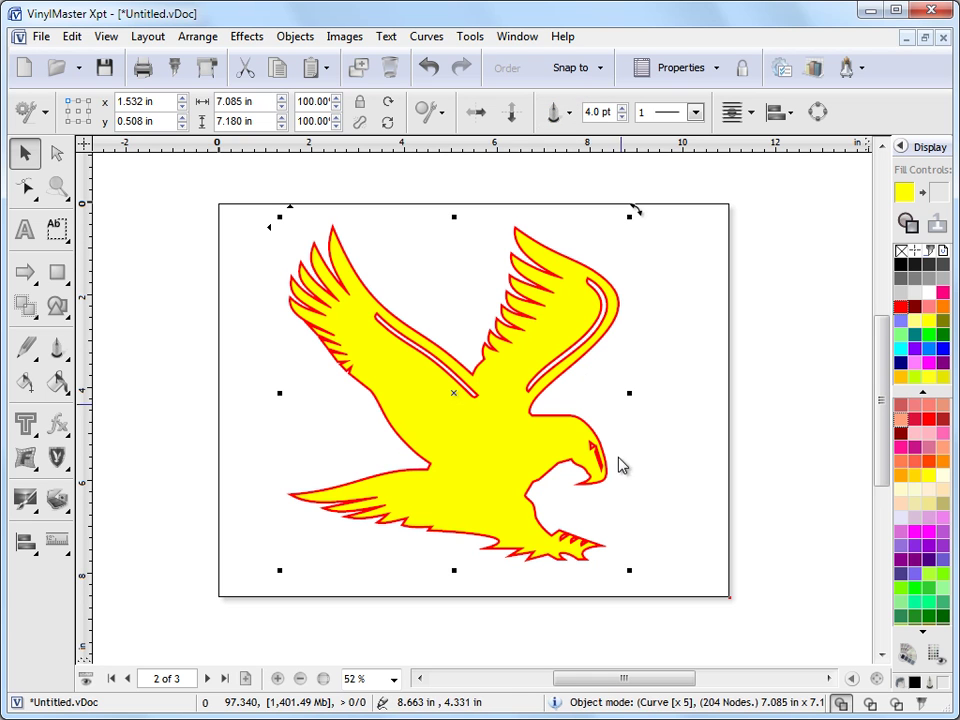
pyautogui.moveTo(624, 568); pyautogui.dragTo(345, 324)
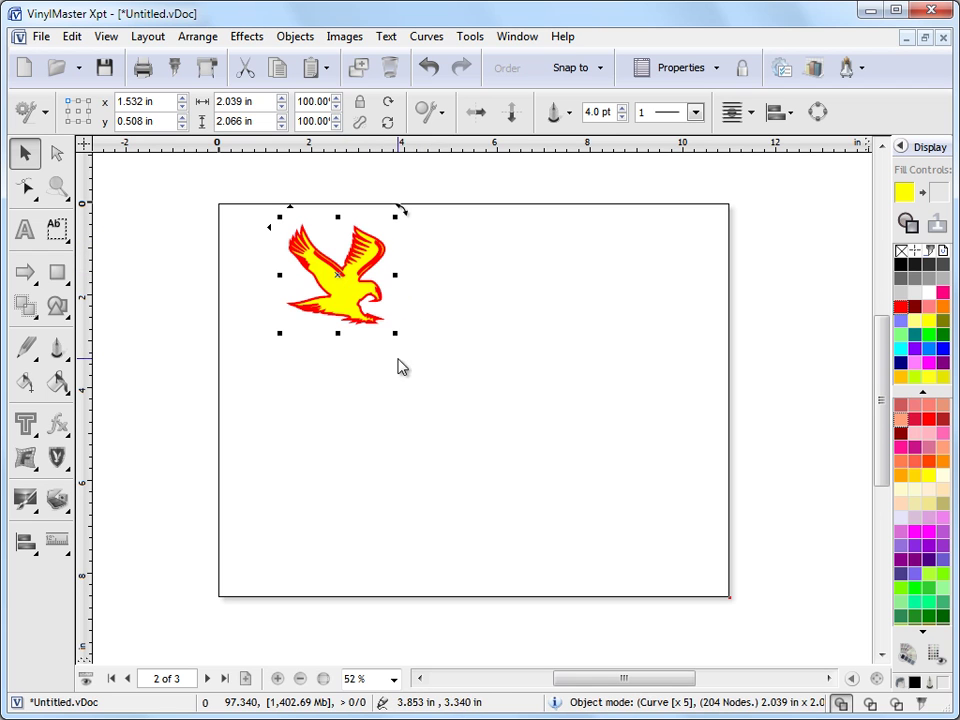
pyautogui.moveTo(396, 332); pyautogui.dragTo(740, 590)
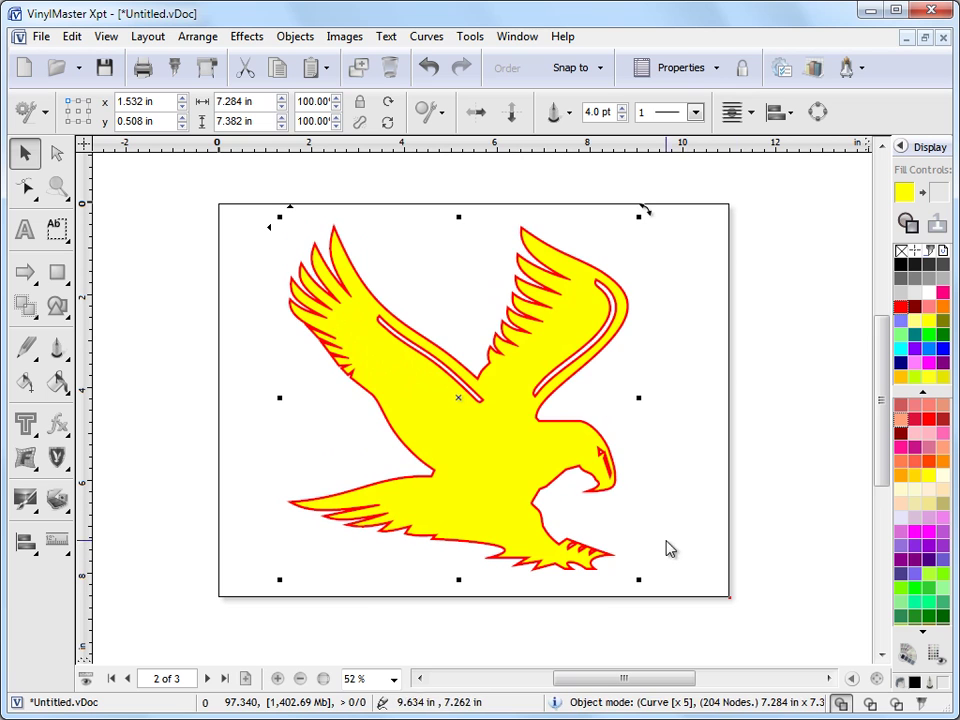
# - Turn on Elastic Mode, shrink and re-enlarge the eagle to 7.503 × 7.605 in, then nudge it
pyautogui.click(358, 121)
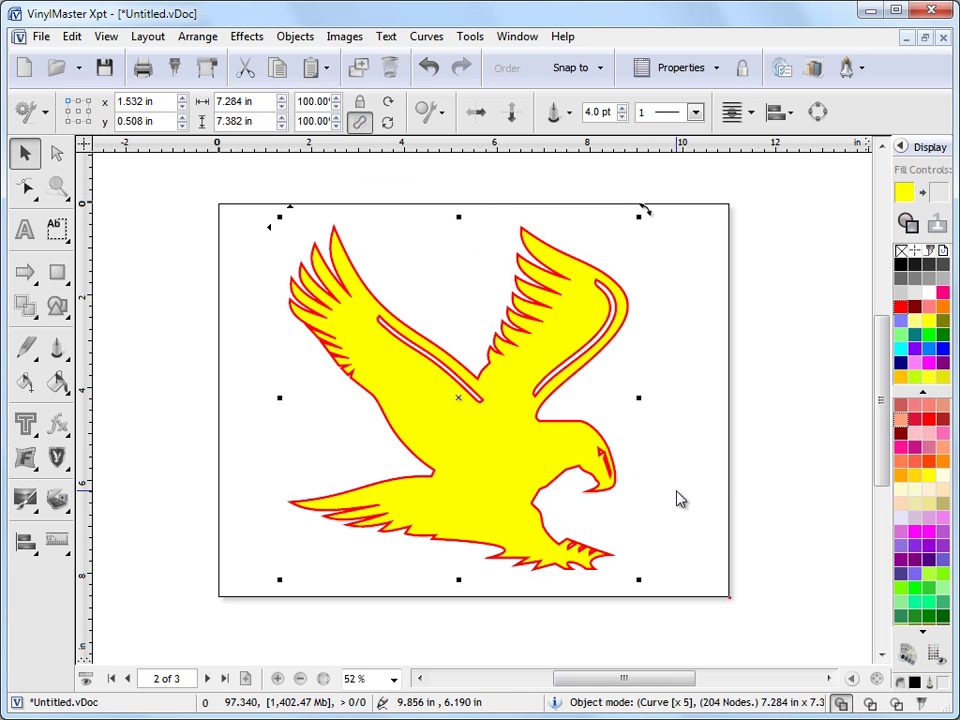
pyautogui.moveTo(637, 577); pyautogui.dragTo(410, 362)
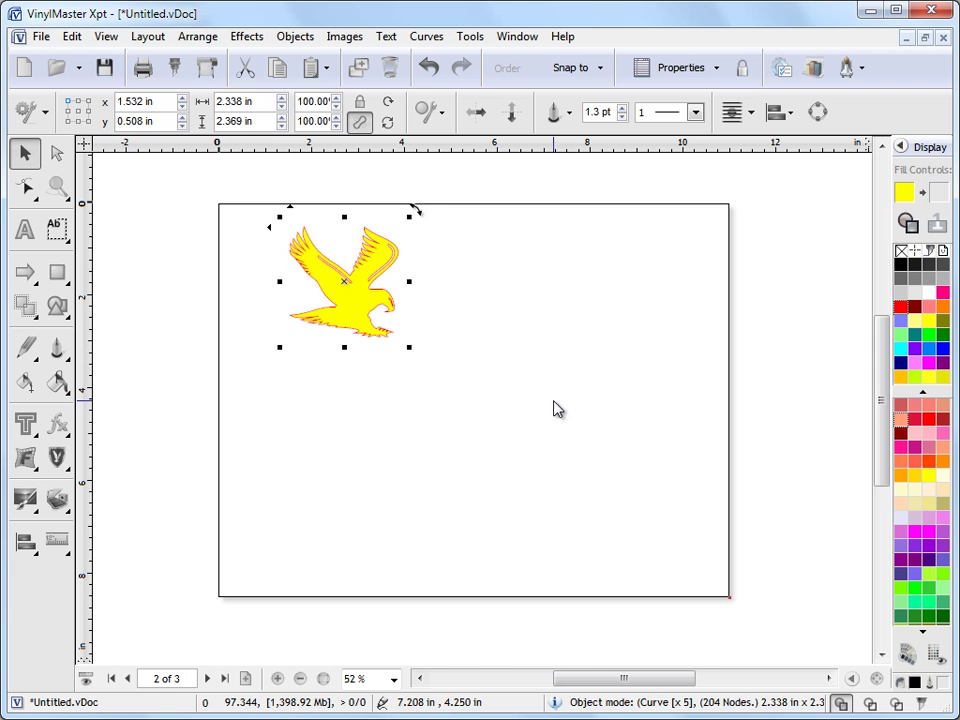
pyautogui.moveTo(409, 347); pyautogui.dragTo(645, 588)
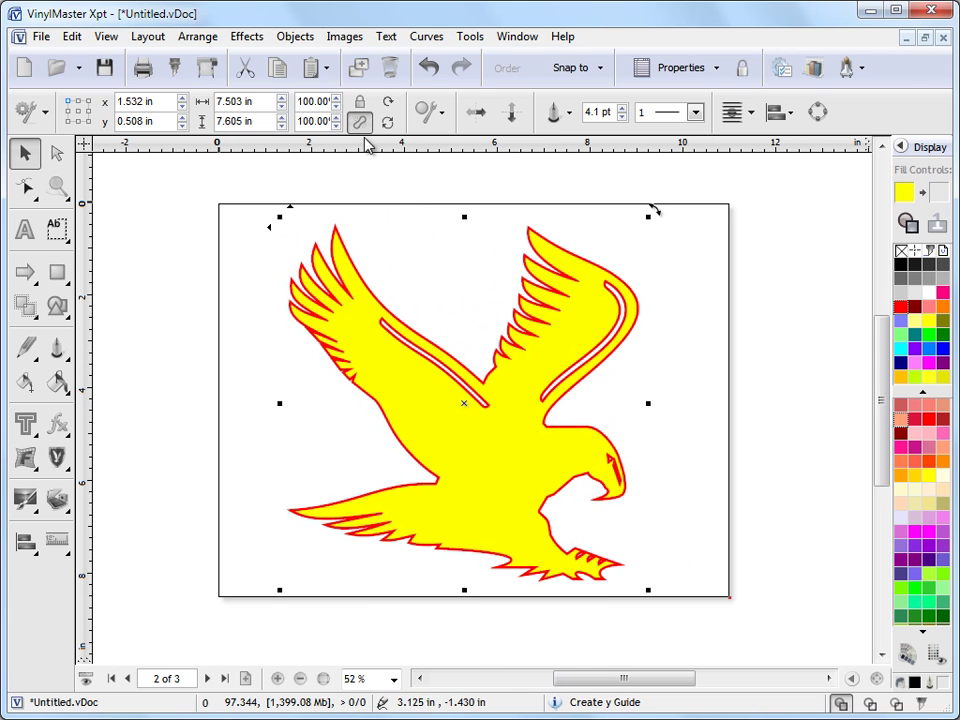
pyautogui.moveTo(463, 436); pyautogui.dragTo(455, 428)
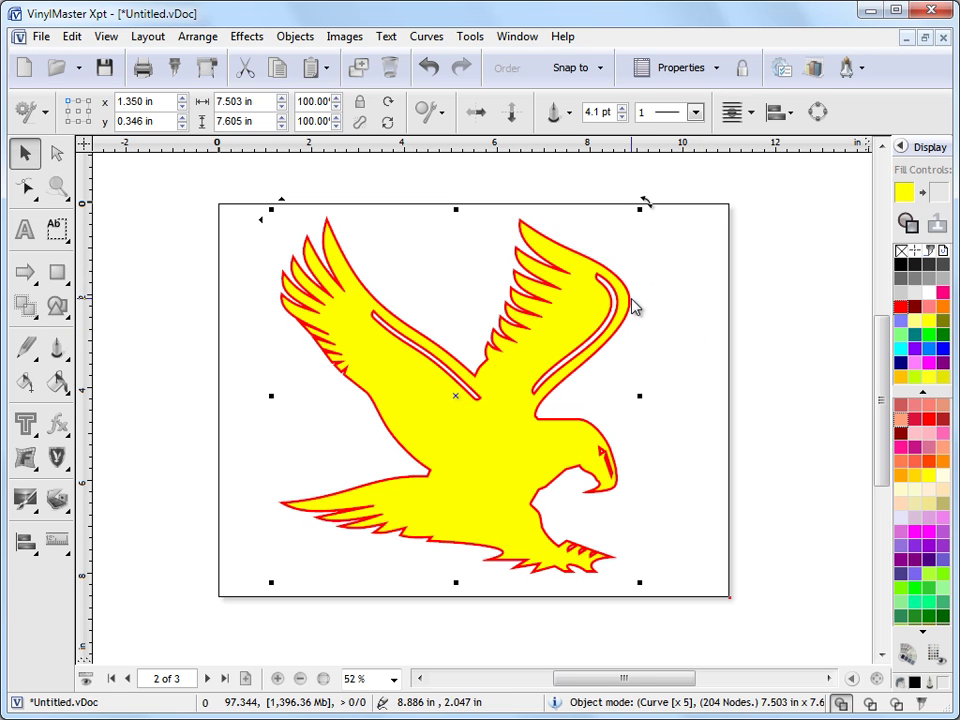
# - Preview a dotted outline on the eagle, revert to solid, and thin it to 2.1 pt
pyautogui.click(696, 112)
pyautogui.click(692, 164)
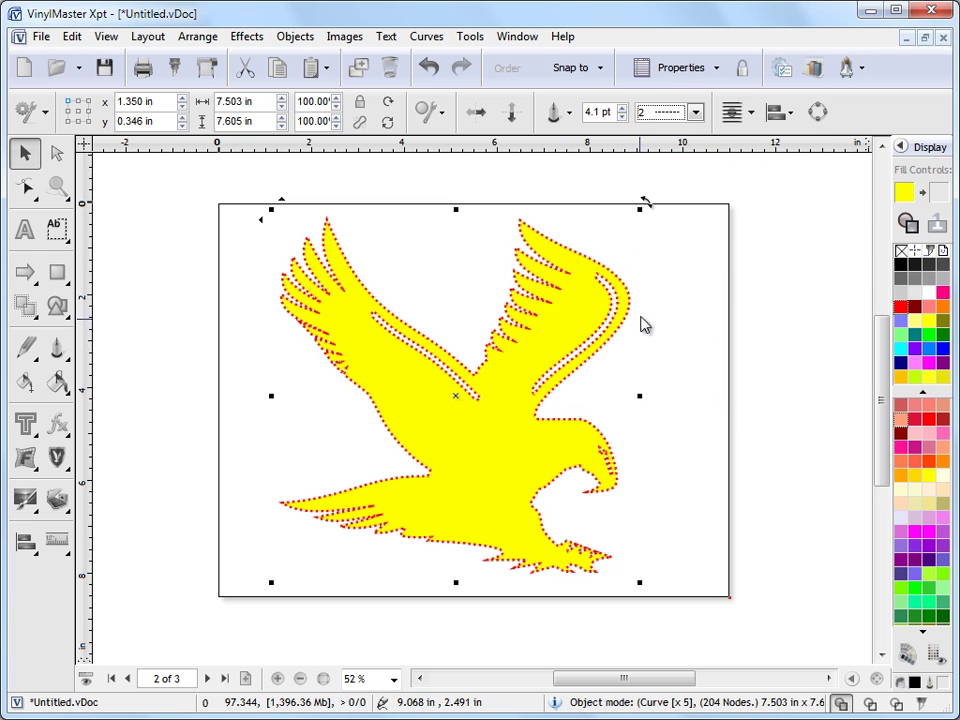
pyautogui.click(696, 112)
pyautogui.click(686, 146)
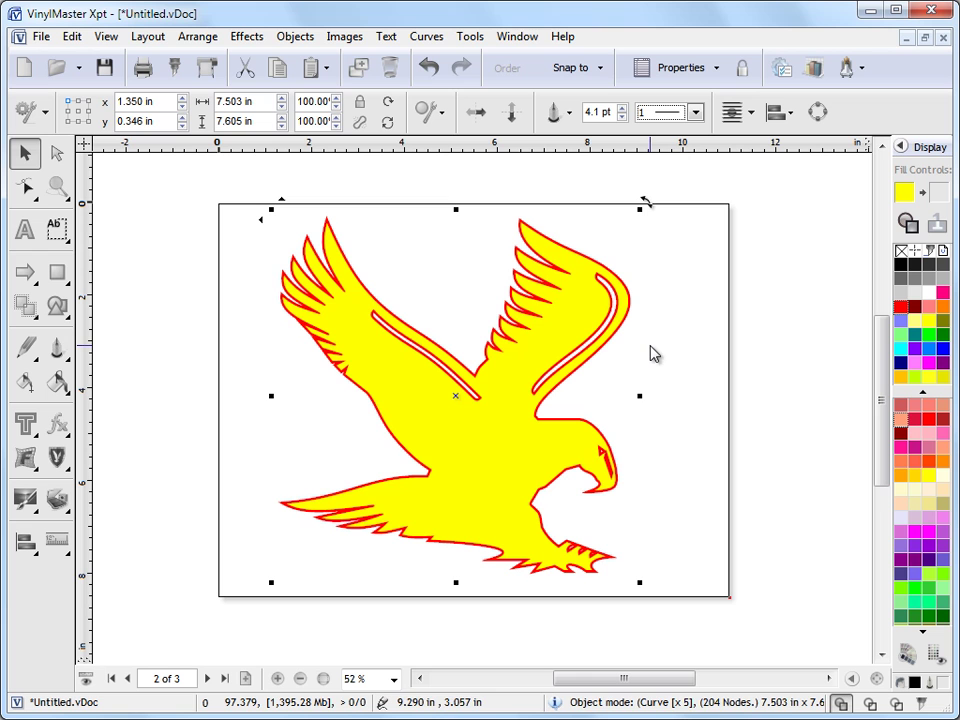
pyautogui.click(621, 117)
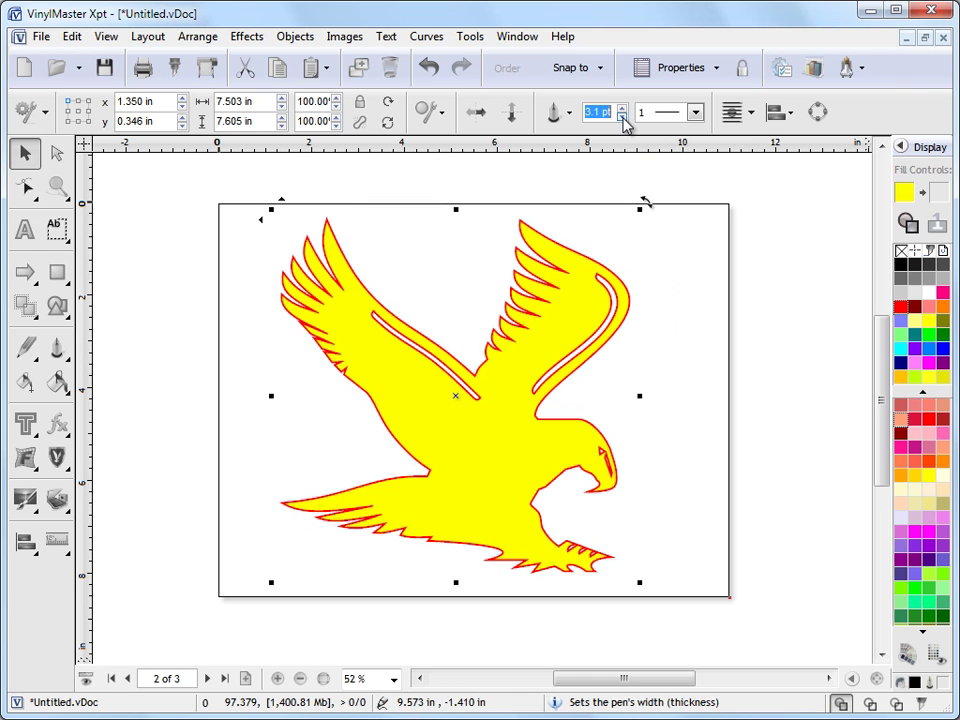
pyautogui.click(621, 117)
# - On page 3, select the S-shaped curve among the two test lines
pyautogui.click(207, 678)
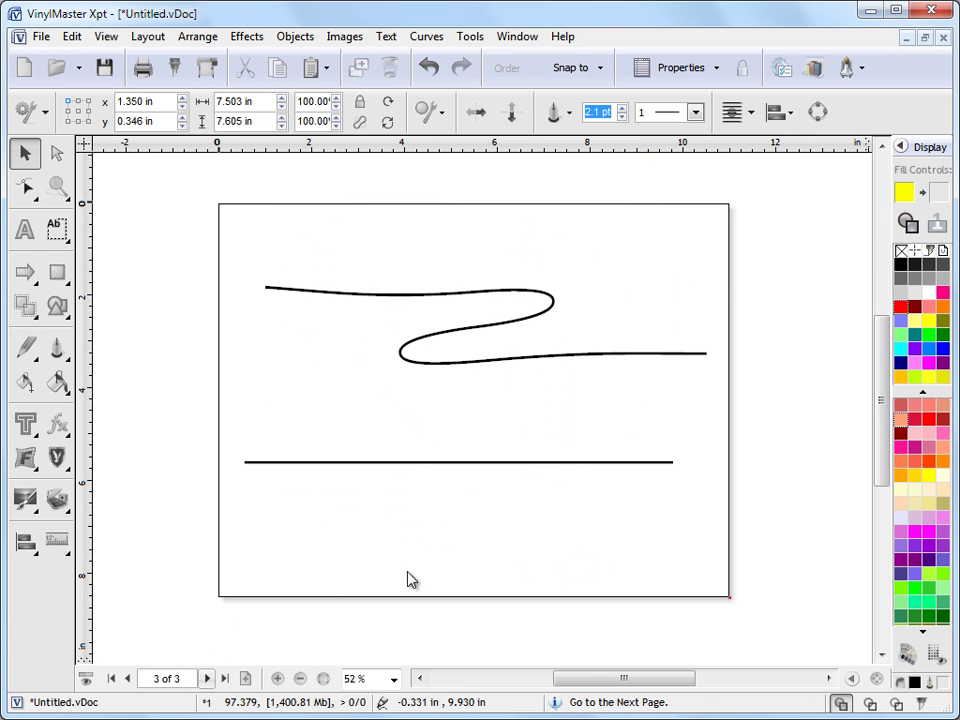
pyautogui.moveTo(418, 353); pyautogui.dragTo(407, 361)
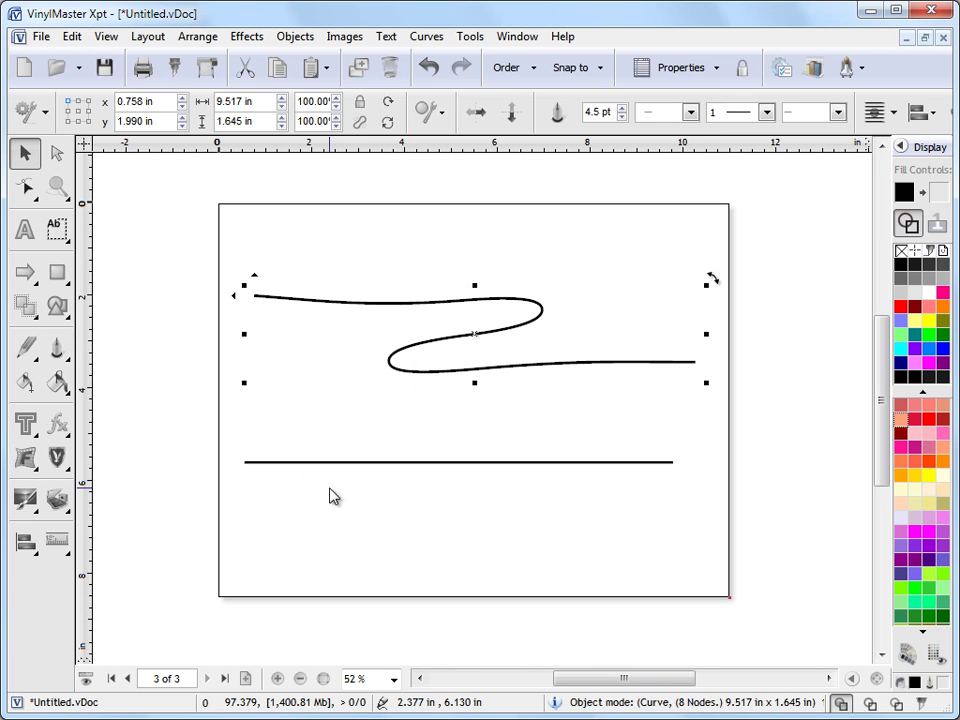
pyautogui.moveTo(344, 463); pyautogui.dragTo(348, 467)
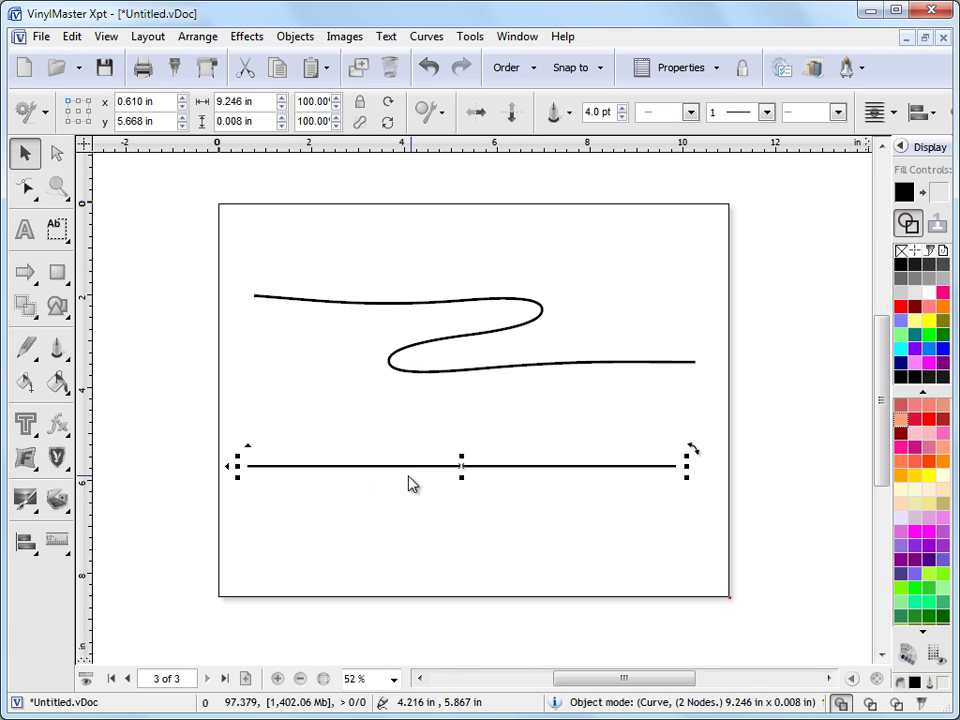
pyautogui.click(443, 343)
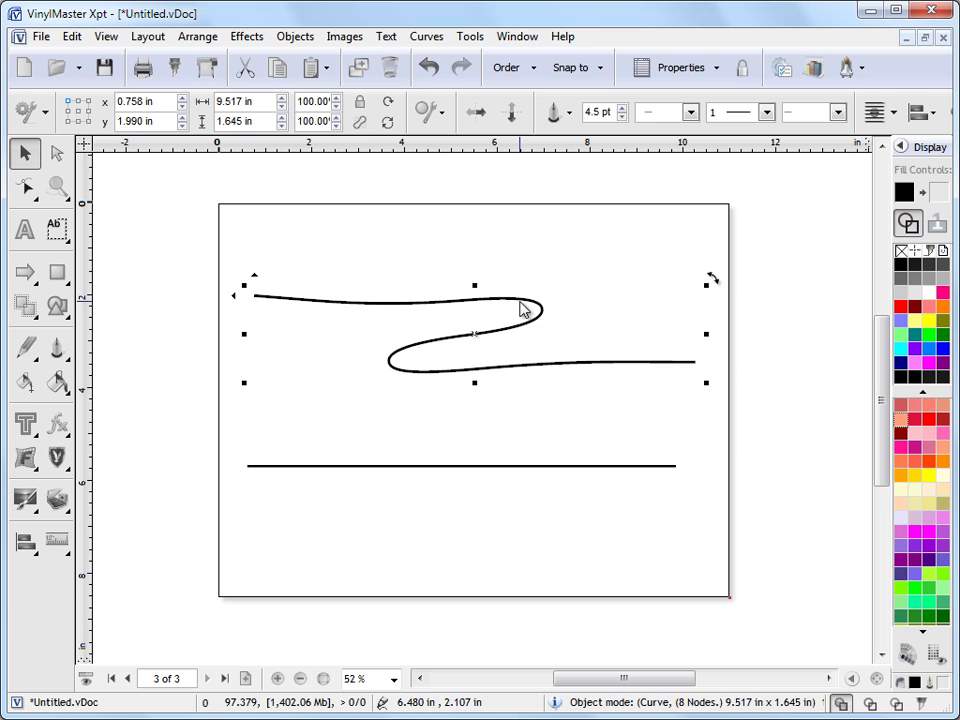
# - Give the S-curve a small arrowhead start cap
pyautogui.click(690, 111)
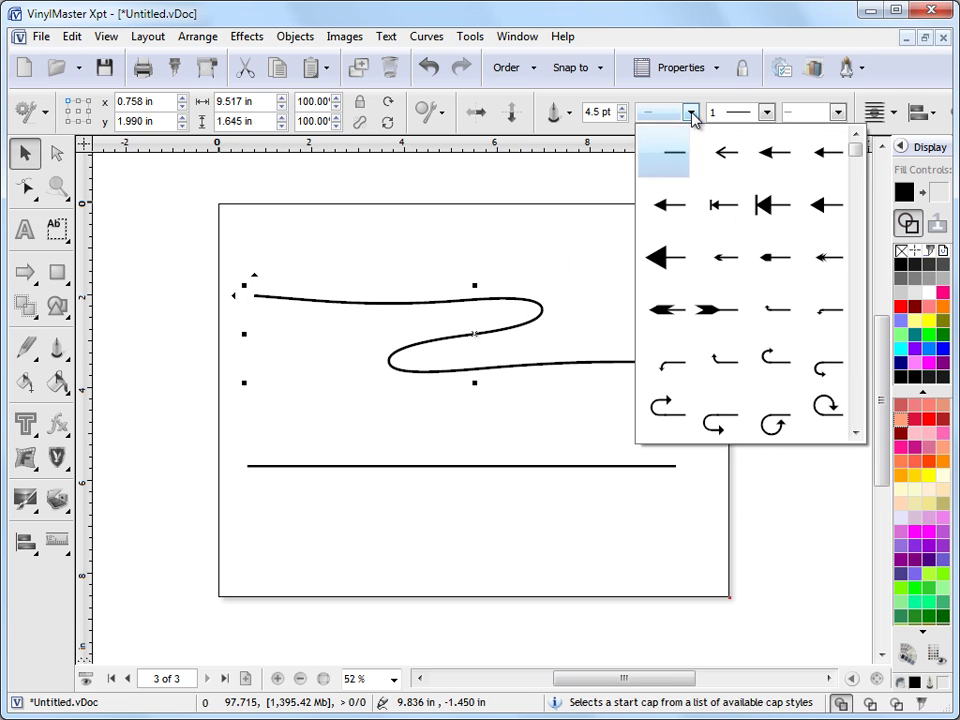
pyautogui.click(683, 211)
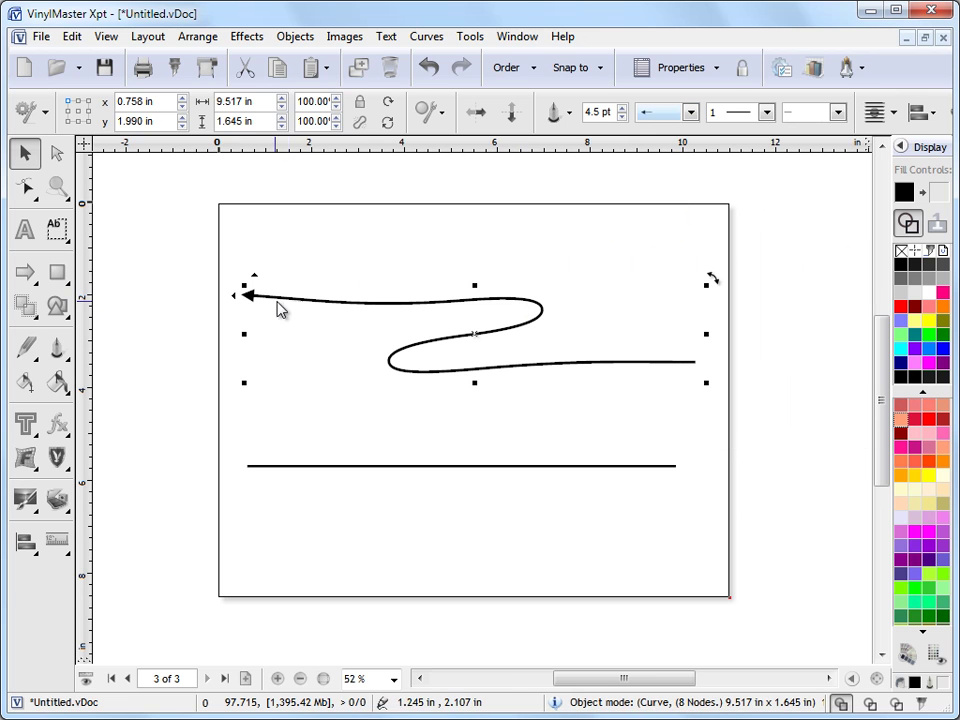
pyautogui.click(690, 112)
pyautogui.moveTo(854, 150)
pyautogui.mouseDown()
pyautogui.moveTo(853, 405)
pyautogui.moveTo(853, 160)
pyautogui.mouseUp()
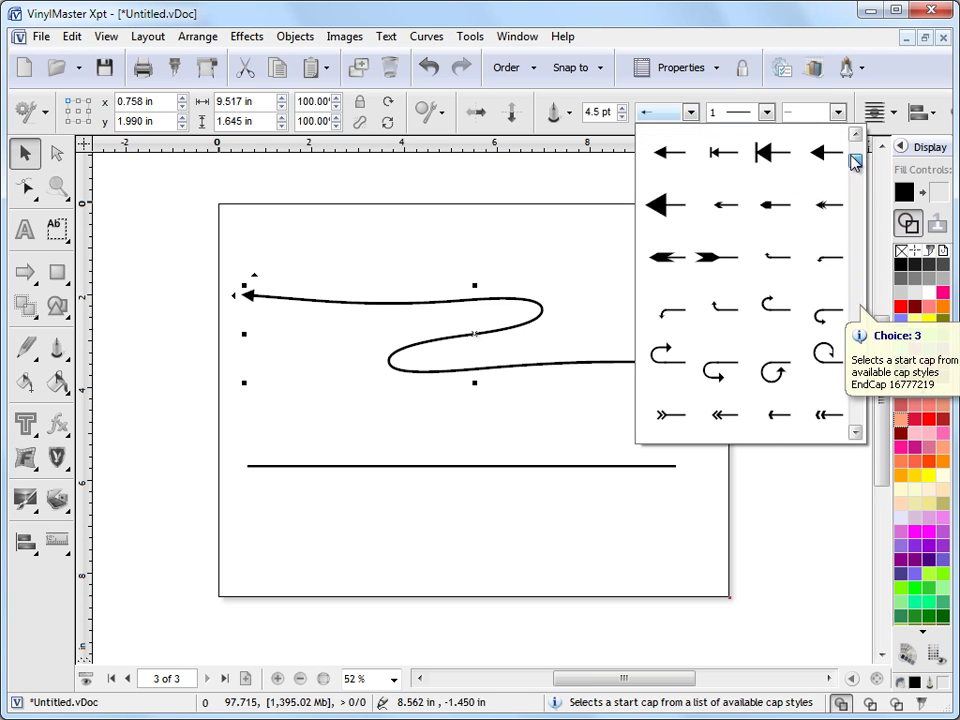
pyautogui.click(739, 216)
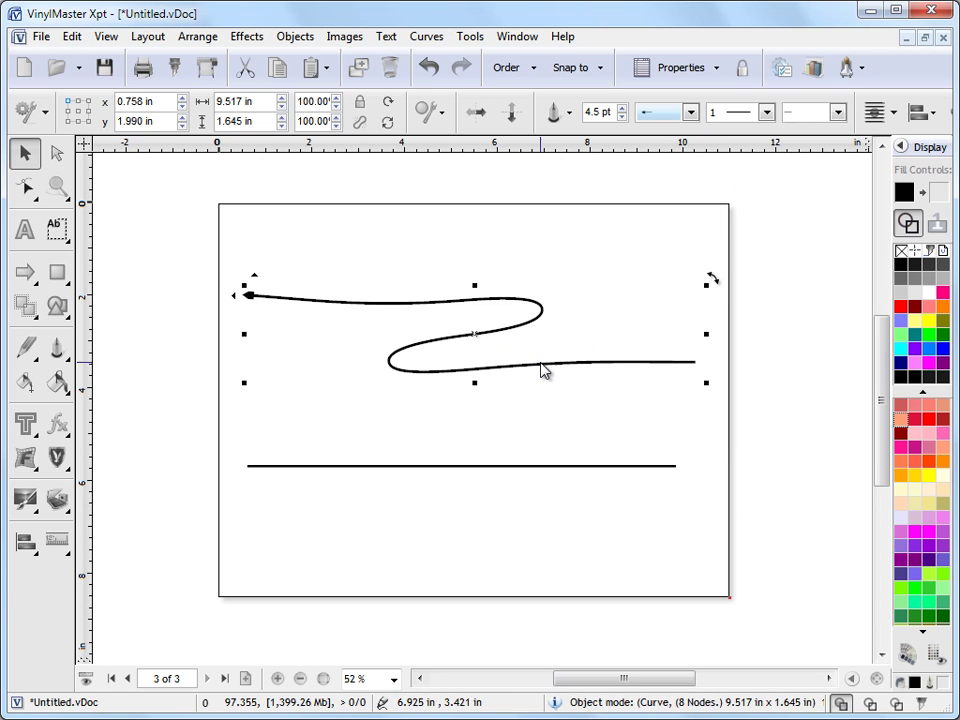
# - Try a dotted dash style on the S-curve and browse the dash and start-cap styles
pyautogui.click(766, 112)
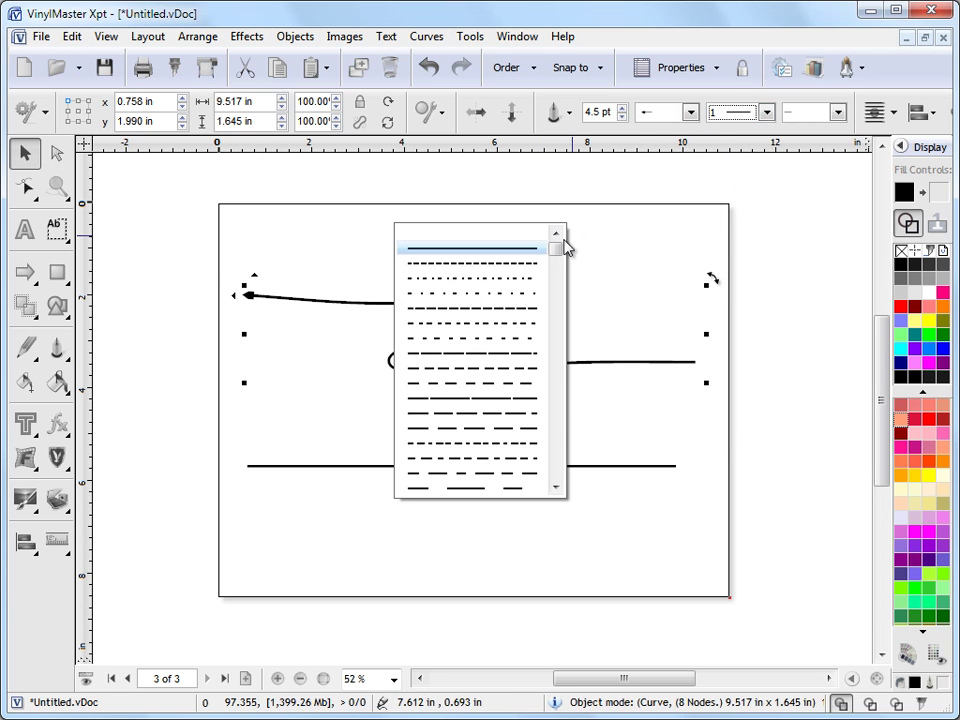
pyautogui.click(527, 264)
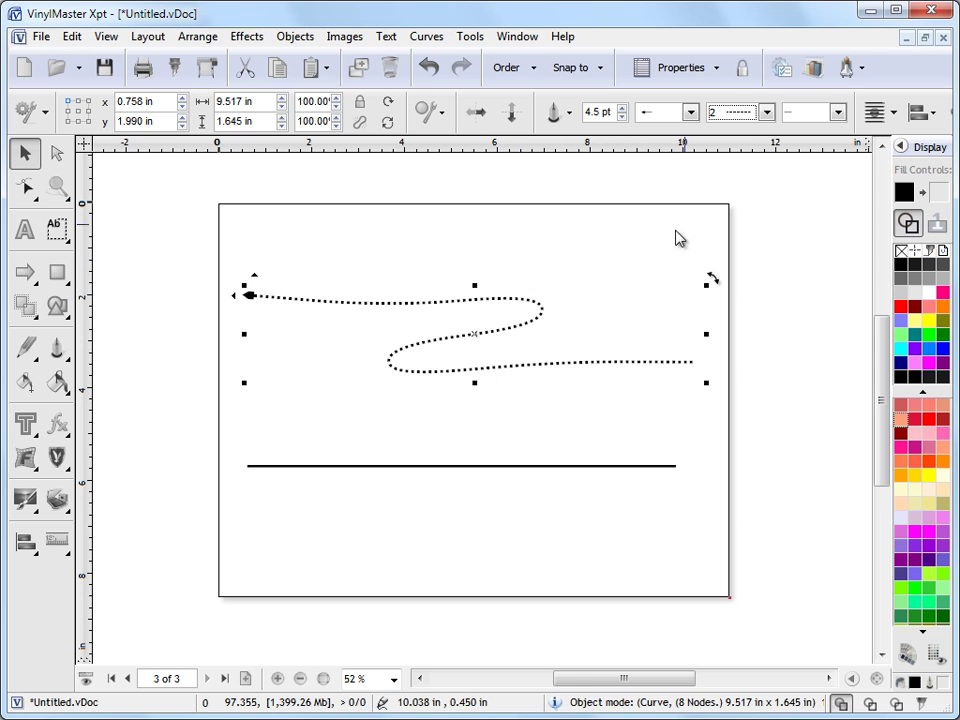
pyautogui.click(766, 112)
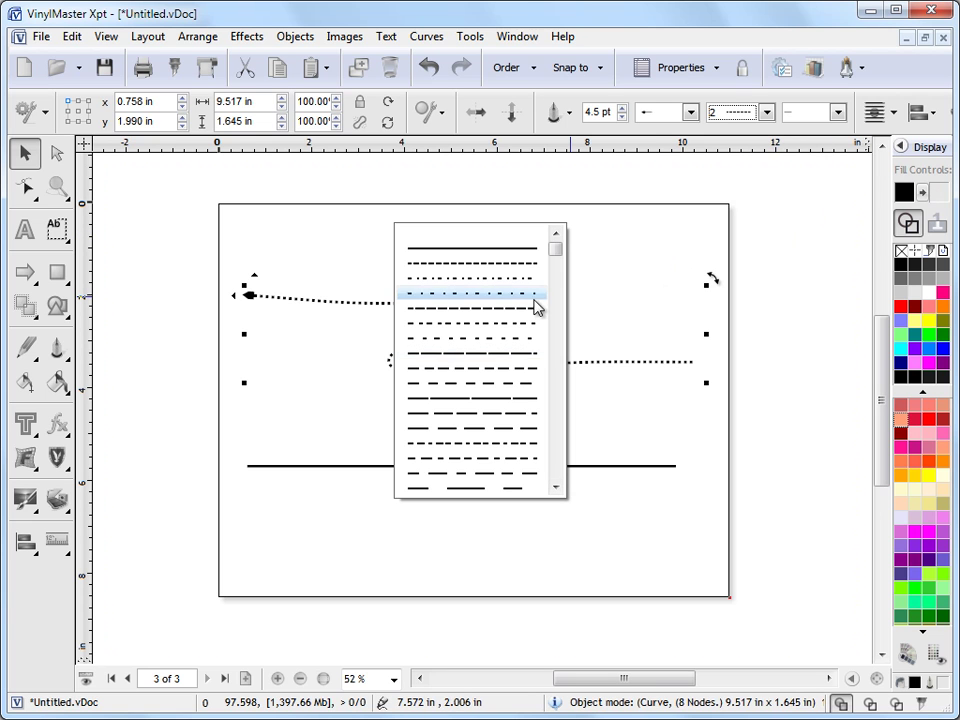
pyautogui.moveTo(558, 252); pyautogui.dragTo(572, 310)
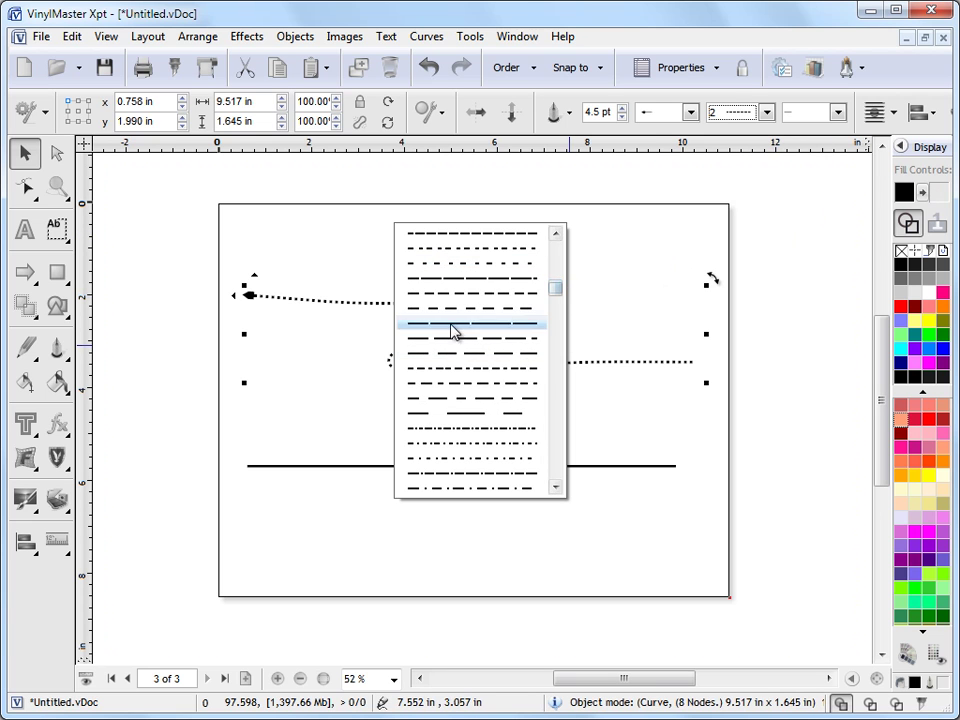
pyautogui.scroll(-1, 563, 293)
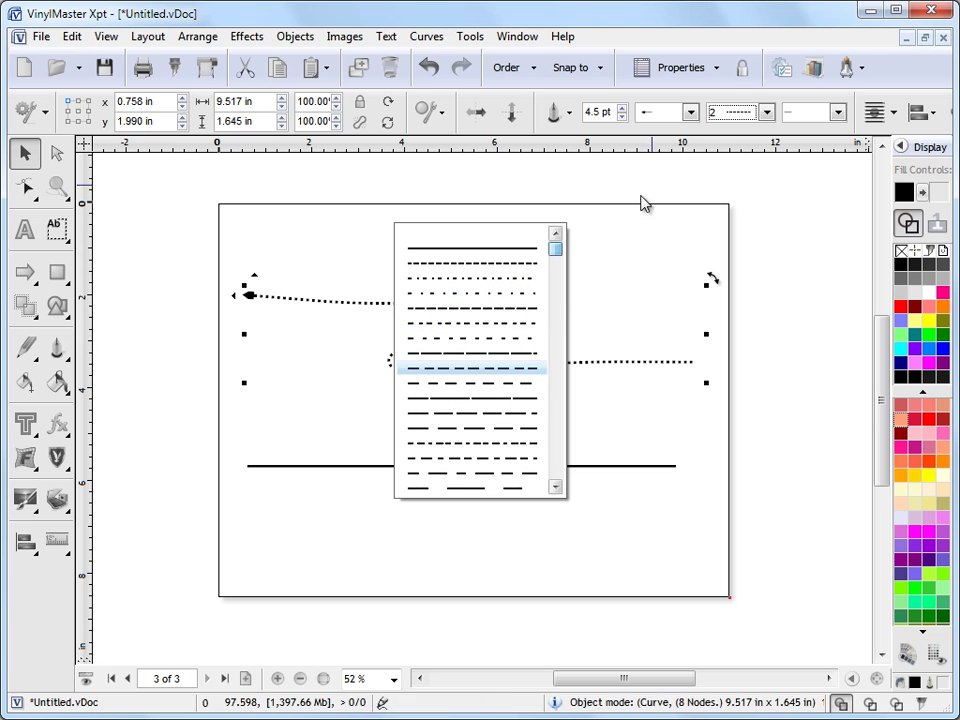
pyautogui.click(689, 117)
pyautogui.click(689, 117)
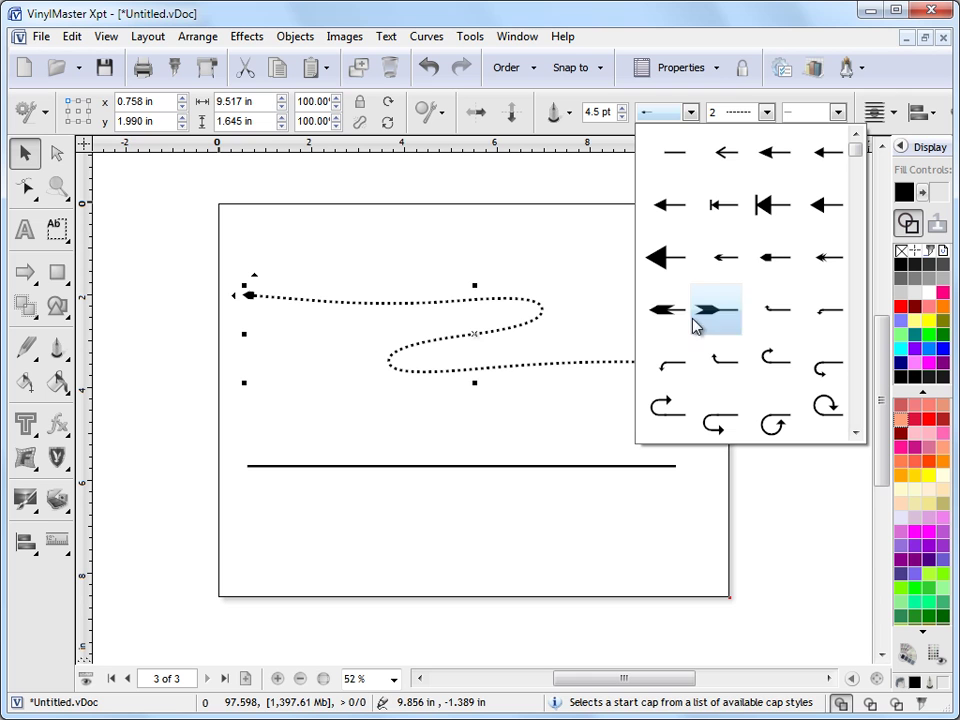
# - Make the S-curve dash-dot and add an arrowhead at its end
pyautogui.click(766, 112)
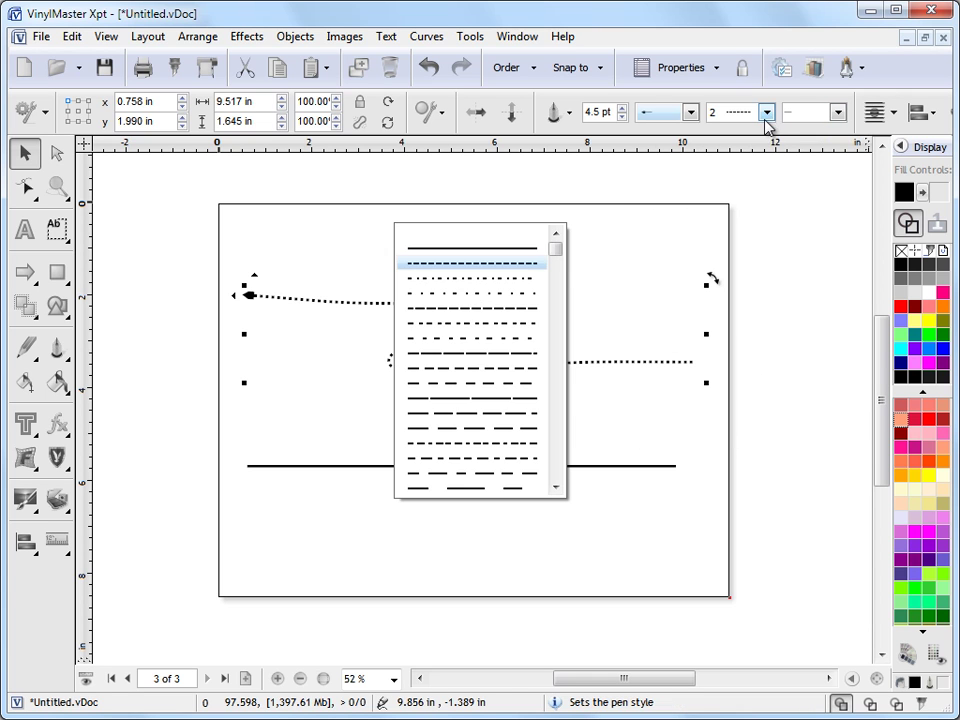
pyautogui.moveTo(555, 252); pyautogui.dragTo(554, 352)
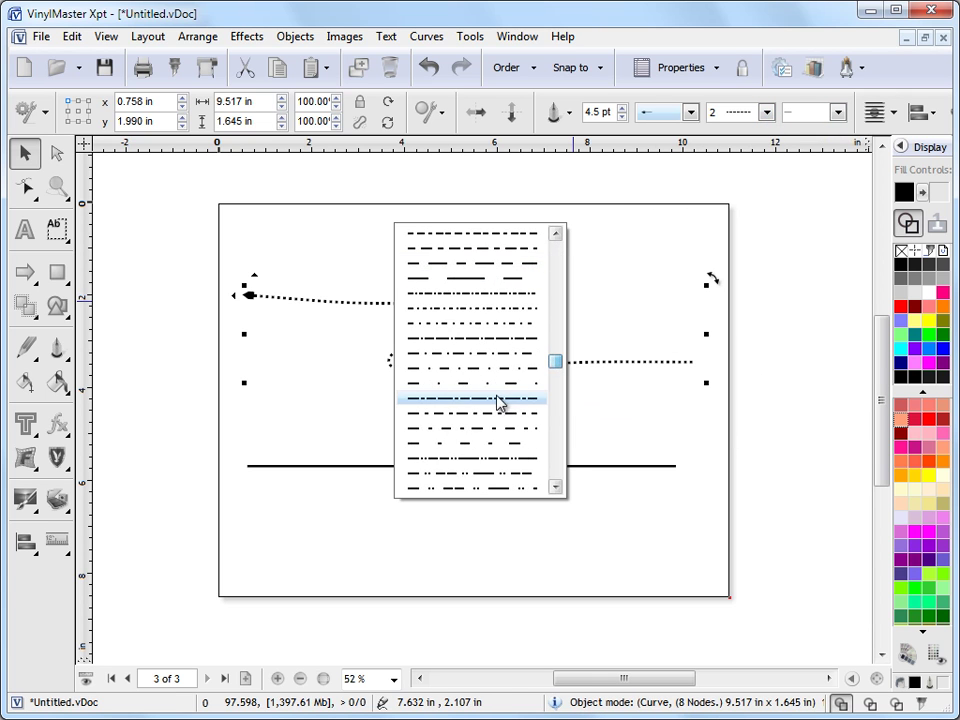
pyautogui.click(499, 397)
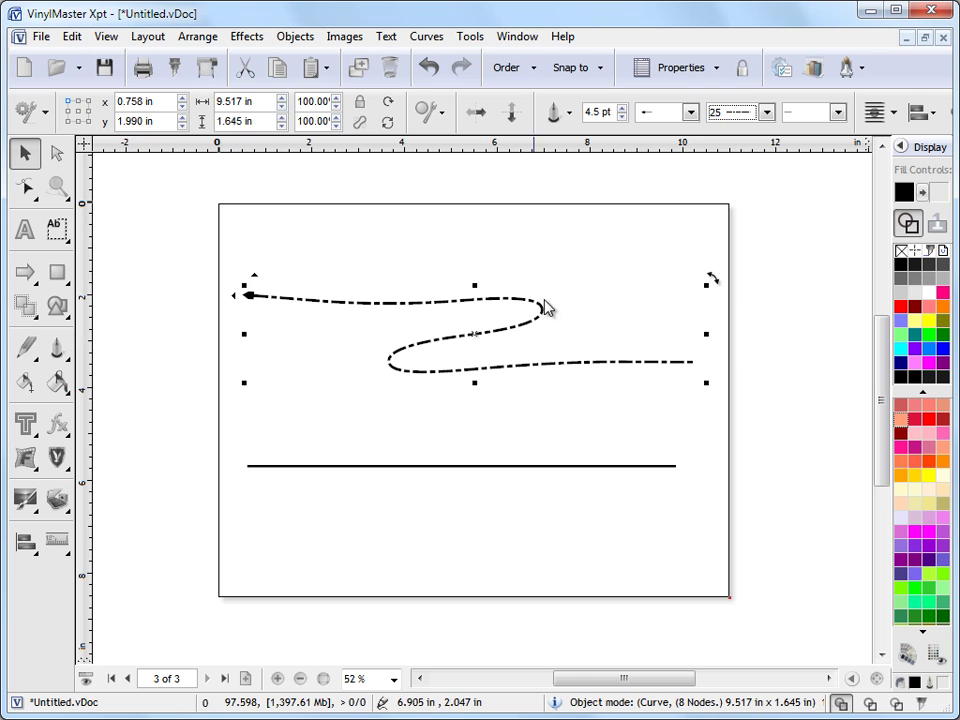
pyautogui.click(838, 112)
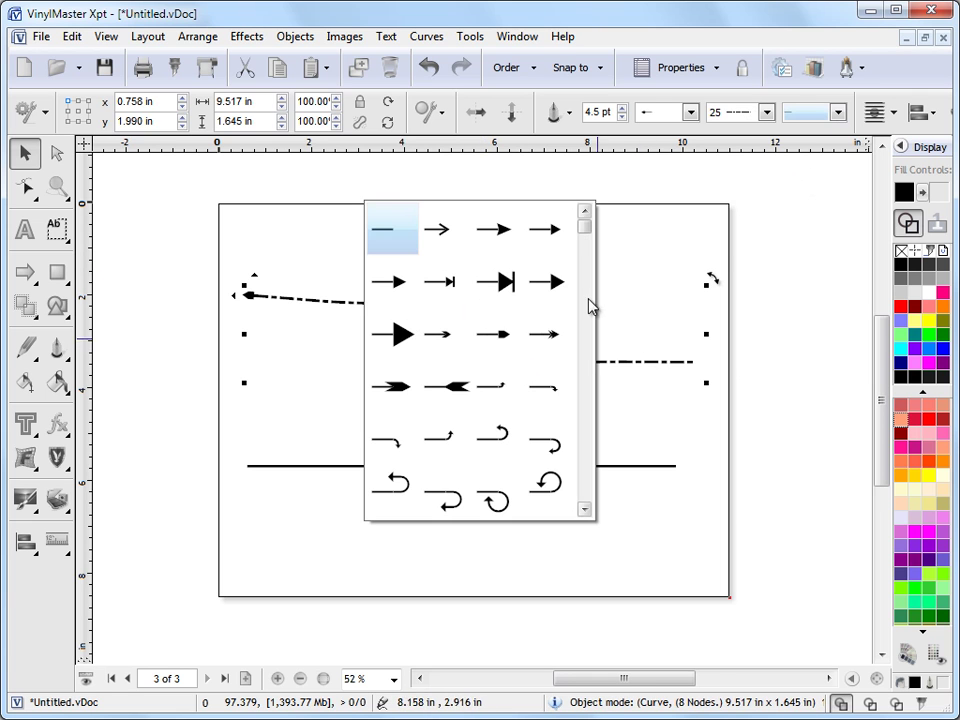
pyautogui.moveTo(589, 231)
pyautogui.mouseDown()
pyautogui.moveTo(587, 249)
pyautogui.moveTo(585, 240)
pyautogui.mouseUp()
pyautogui.click(435, 358)
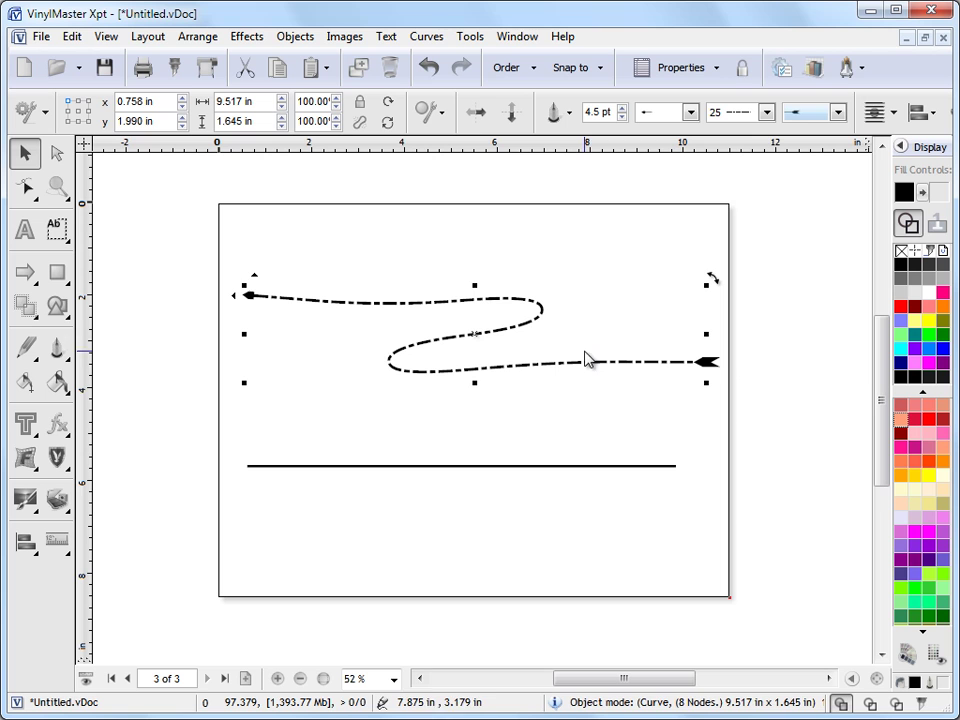
# - Nudge the S-curve slightly up and left, keeping its outline width at 4.5 pt
pyautogui.moveTo(473, 340); pyautogui.dragTo(466, 333)
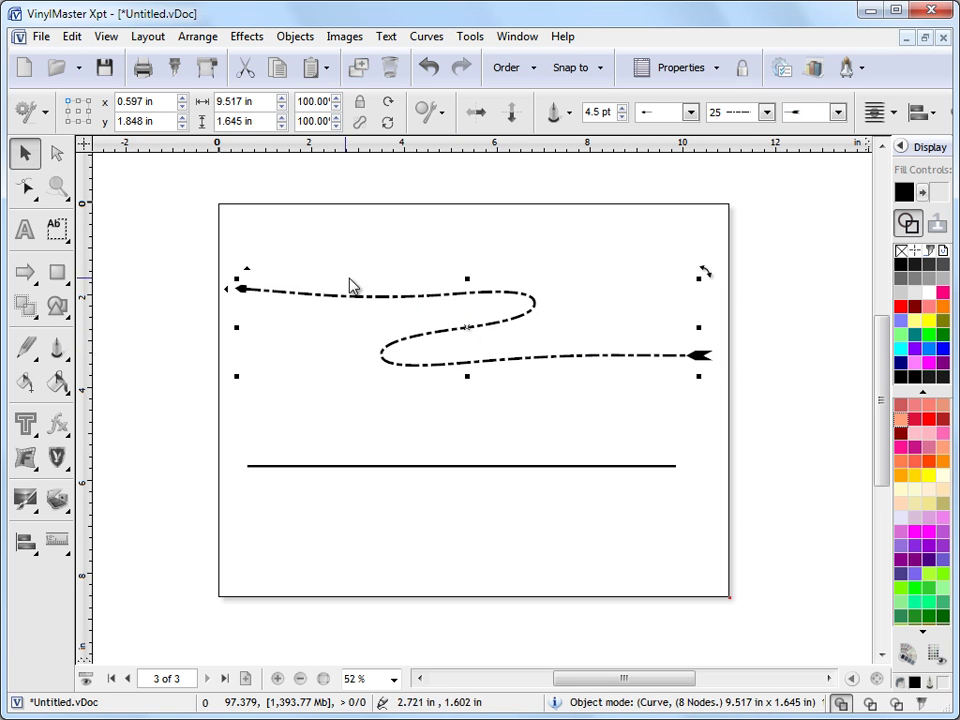
pyautogui.click(621, 108)
pyautogui.click(621, 108)
pyautogui.click(621, 116)
pyautogui.click(621, 116)
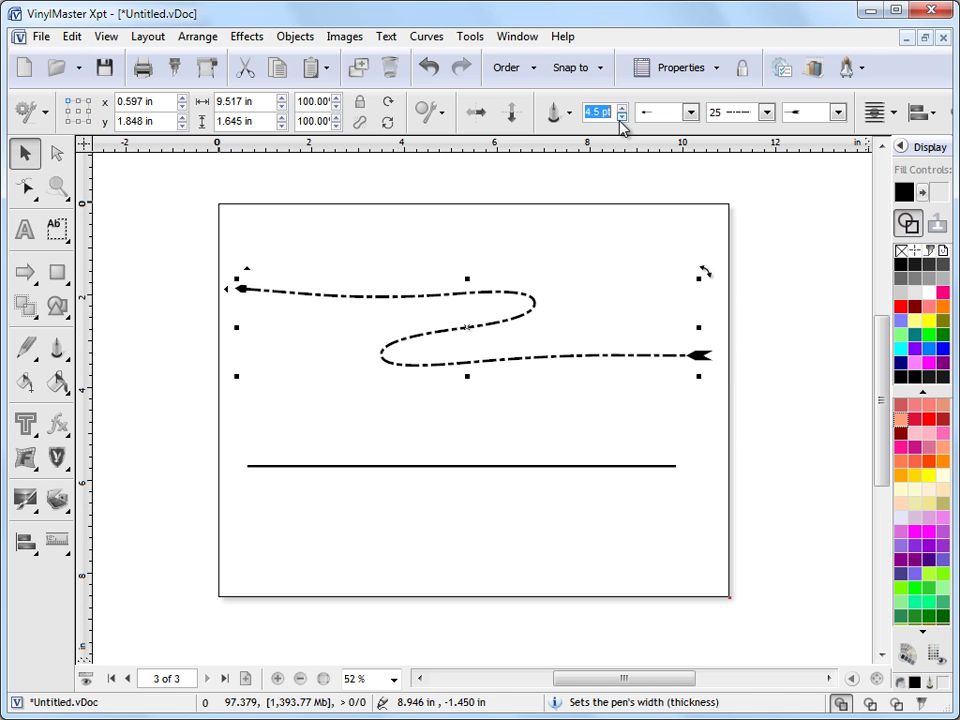
# - Colour the S-curve's outline red and switch it to a long-dashed style
pyautogui.rightClick(899, 308)
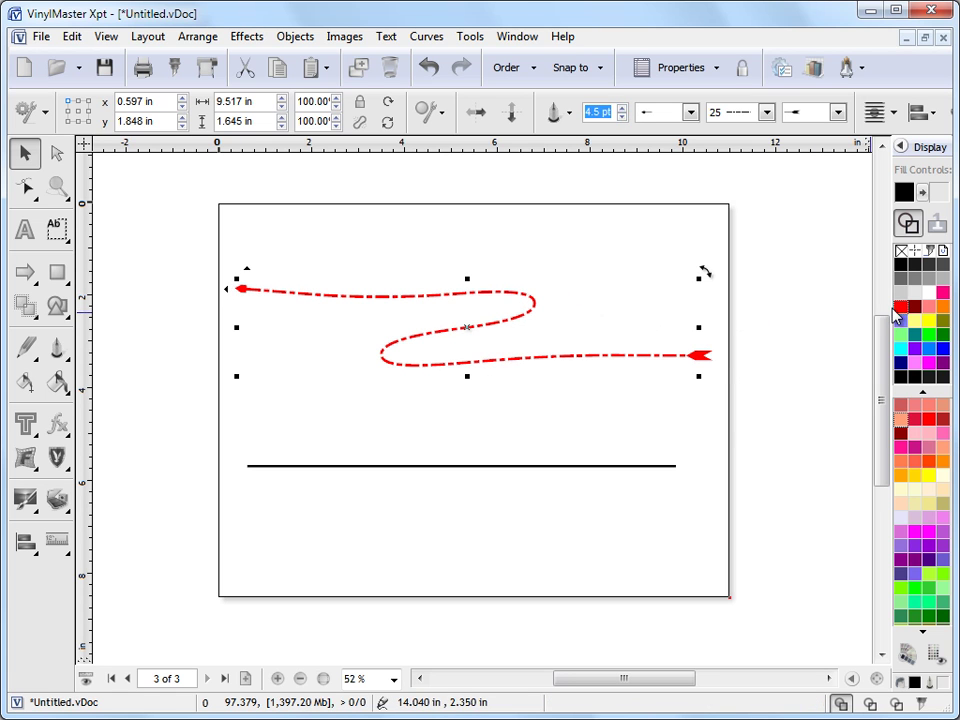
pyautogui.click(766, 112)
pyautogui.click(496, 313)
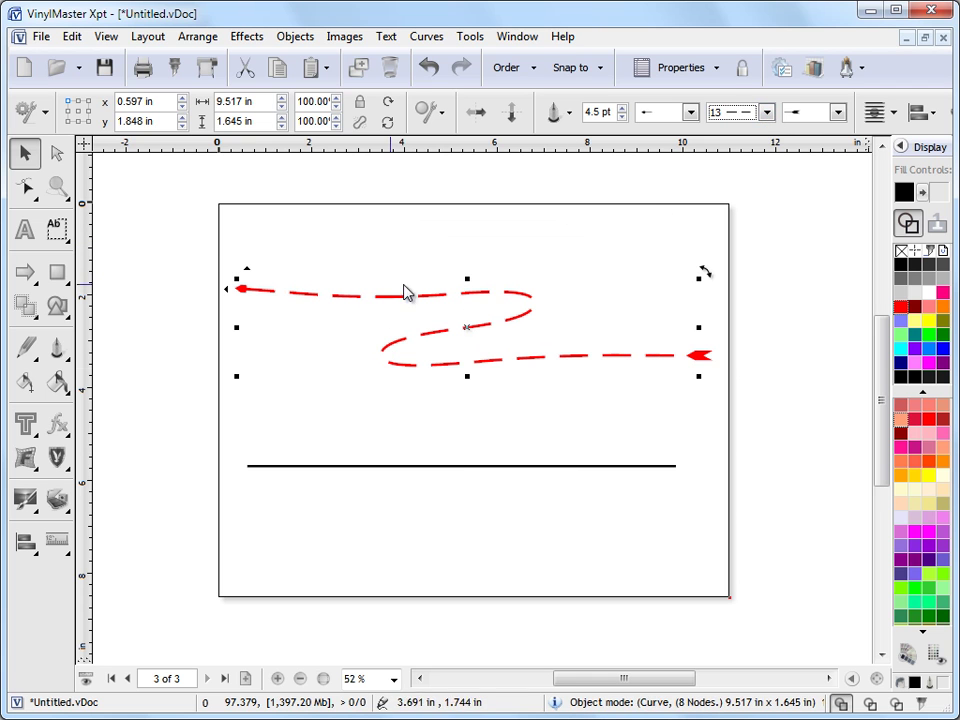
pyautogui.click(560, 468)
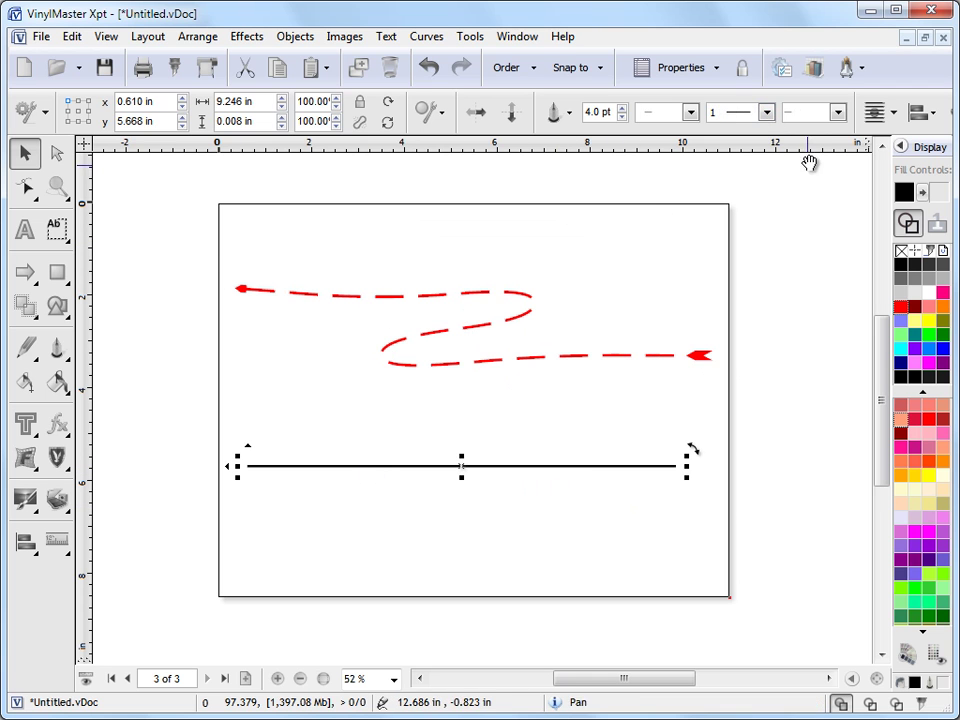
# - Make the straight line dotted with caps at both ends, lengthen it, and set it to 5 pt
pyautogui.click(766, 112)
pyautogui.click(502, 262)
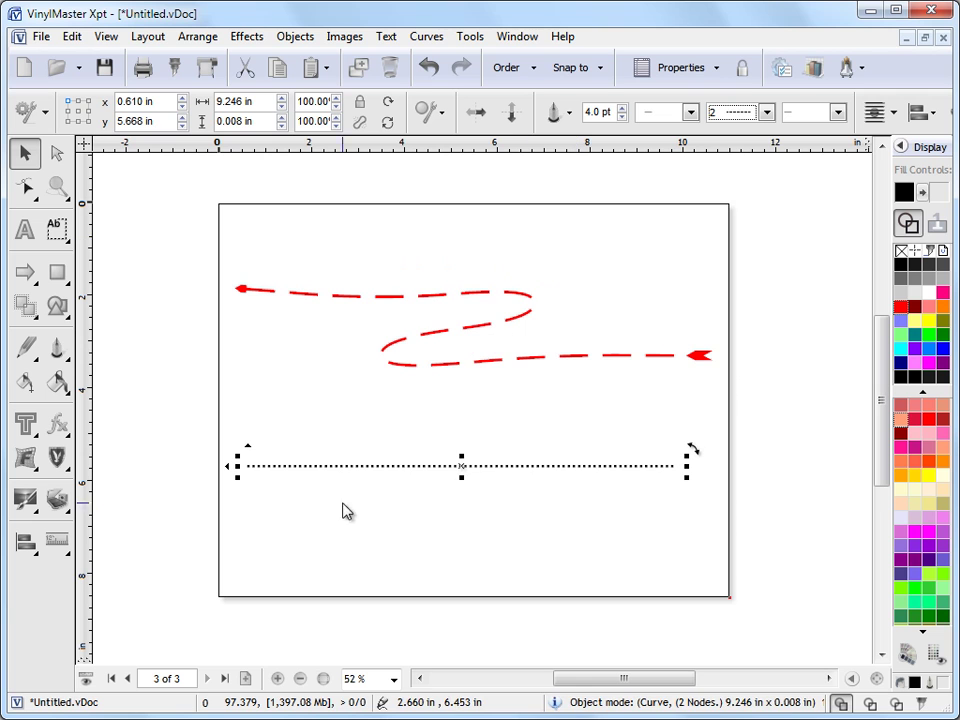
pyautogui.click(836, 113)
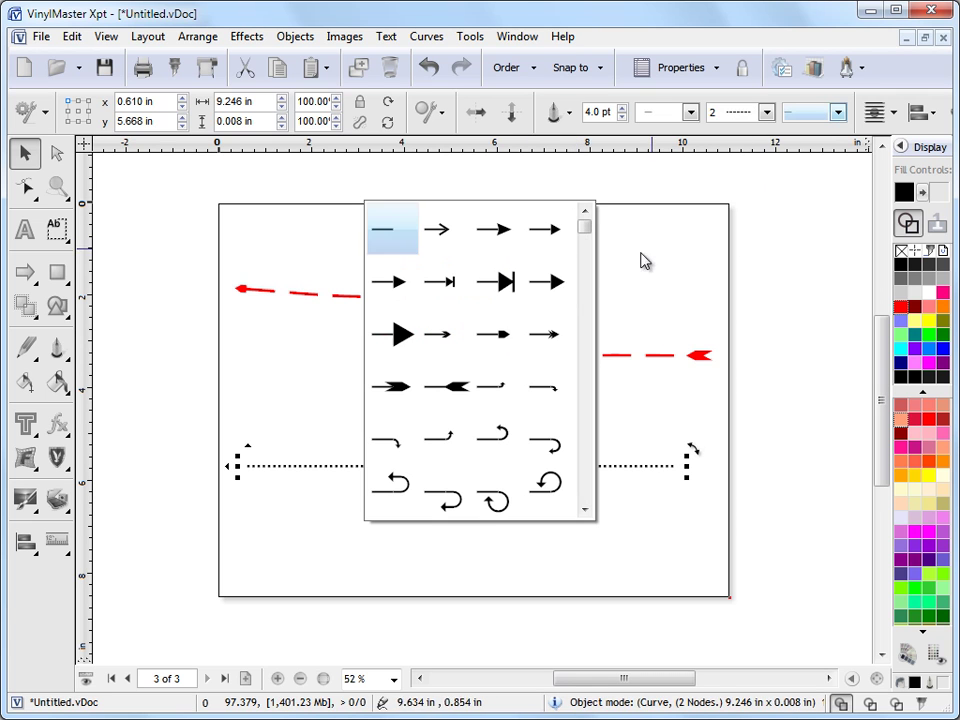
pyautogui.click(540, 340)
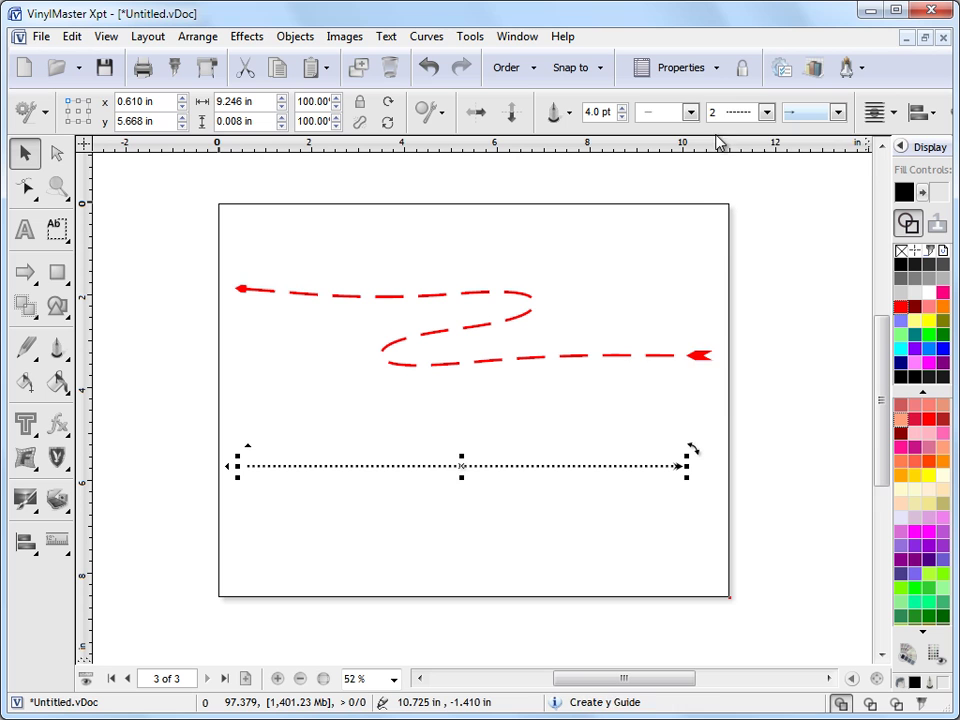
pyautogui.click(690, 112)
pyautogui.click(664, 308)
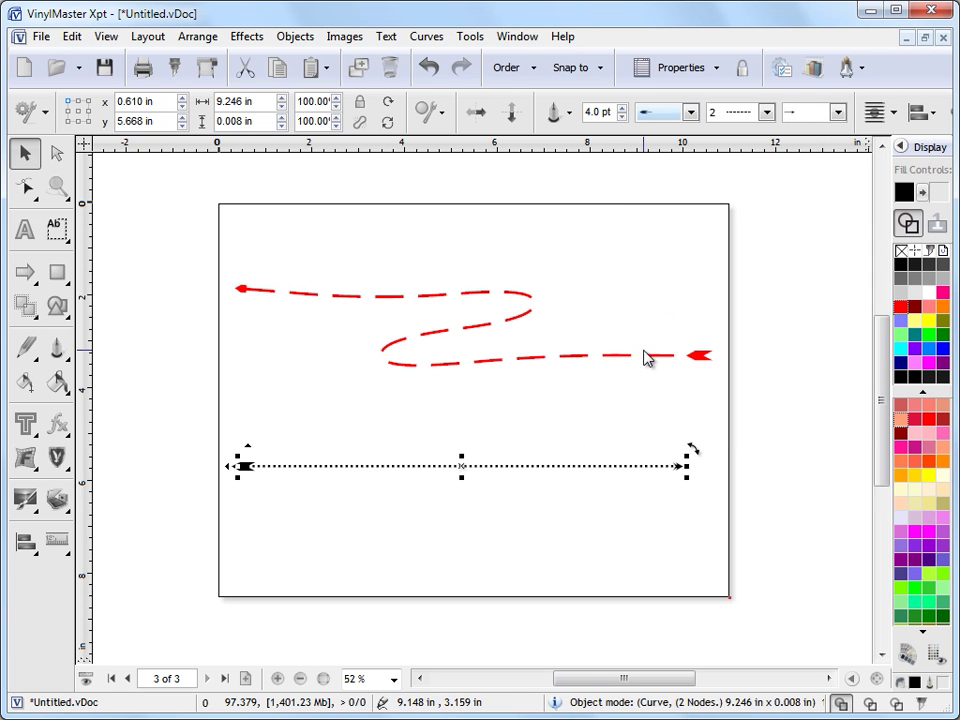
pyautogui.moveTo(686, 466); pyautogui.dragTo(709, 466)
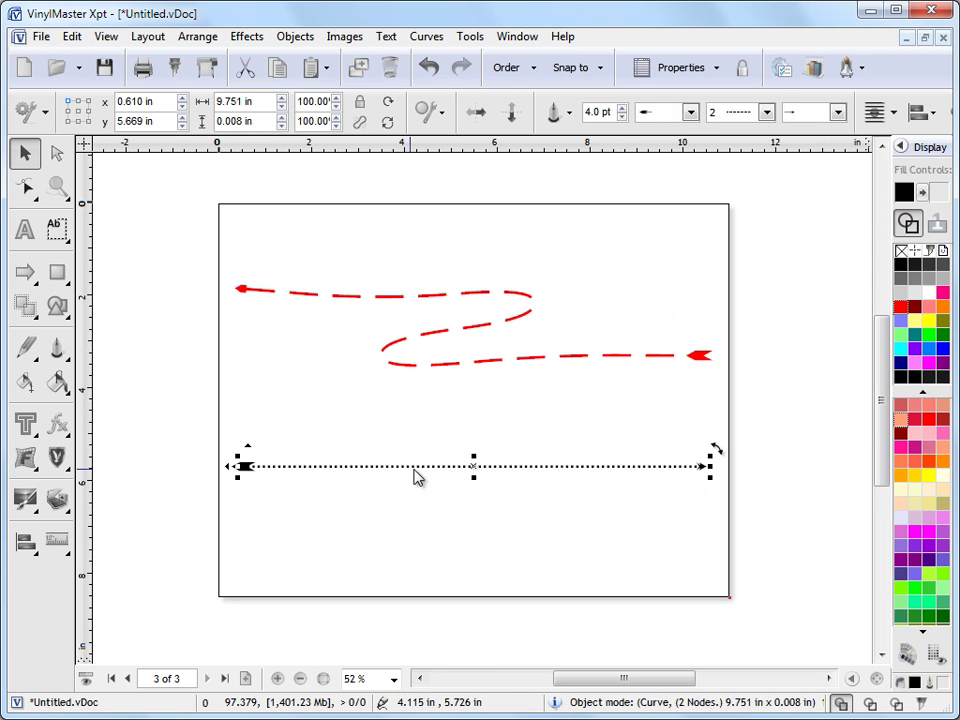
pyautogui.click(621, 110)
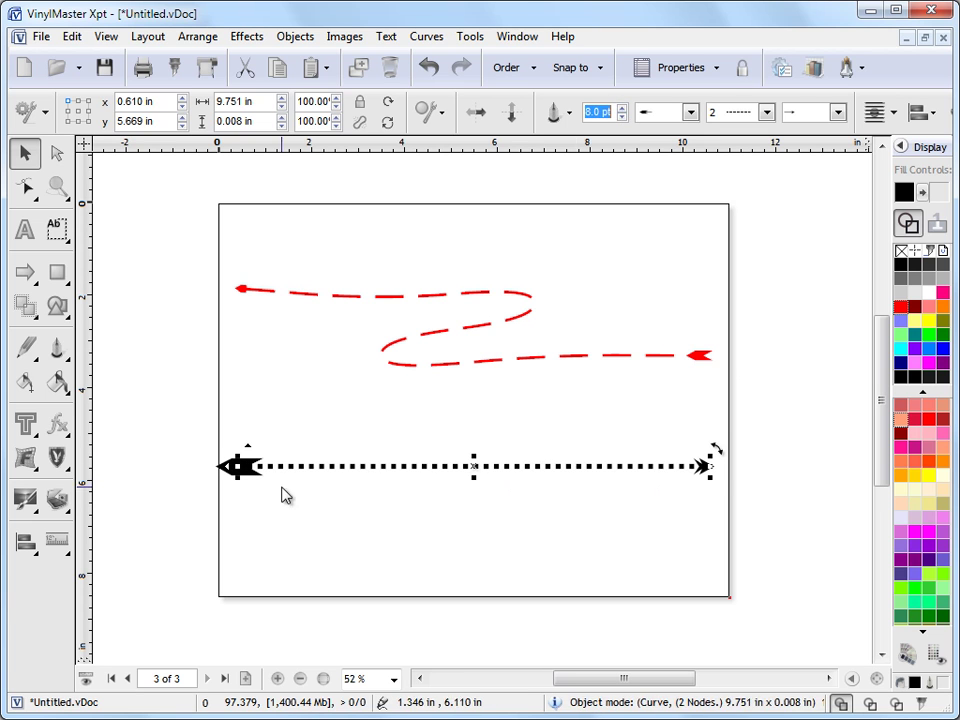
pyautogui.click(622, 117)
# - Thicken the red curve to 6.5 pt and change it from dashed to dotted
pyautogui.click(452, 338)
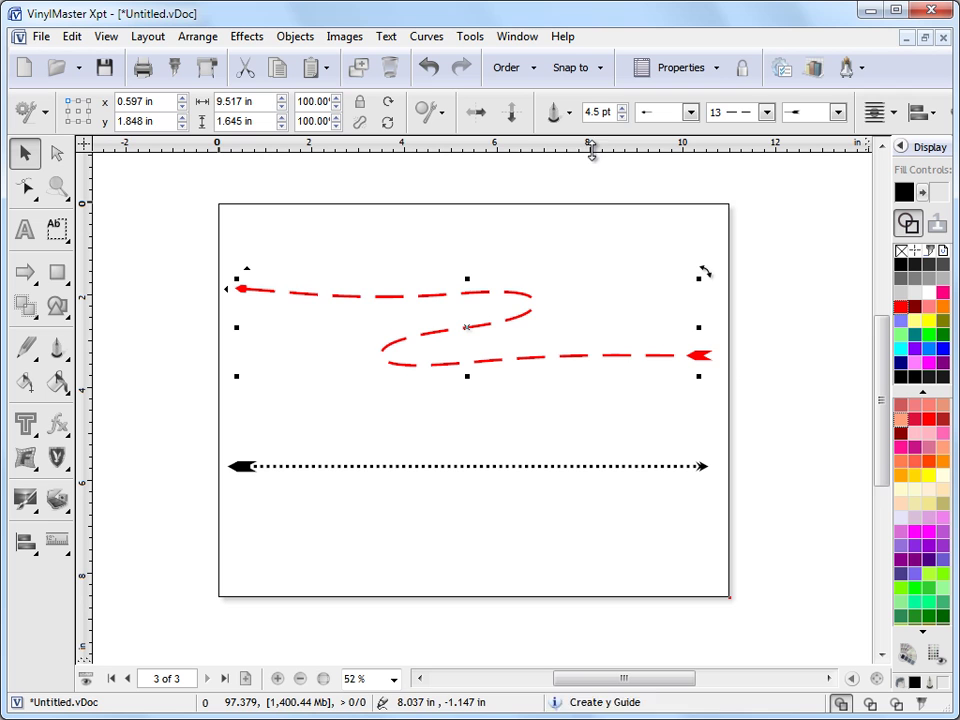
pyautogui.click(621, 106)
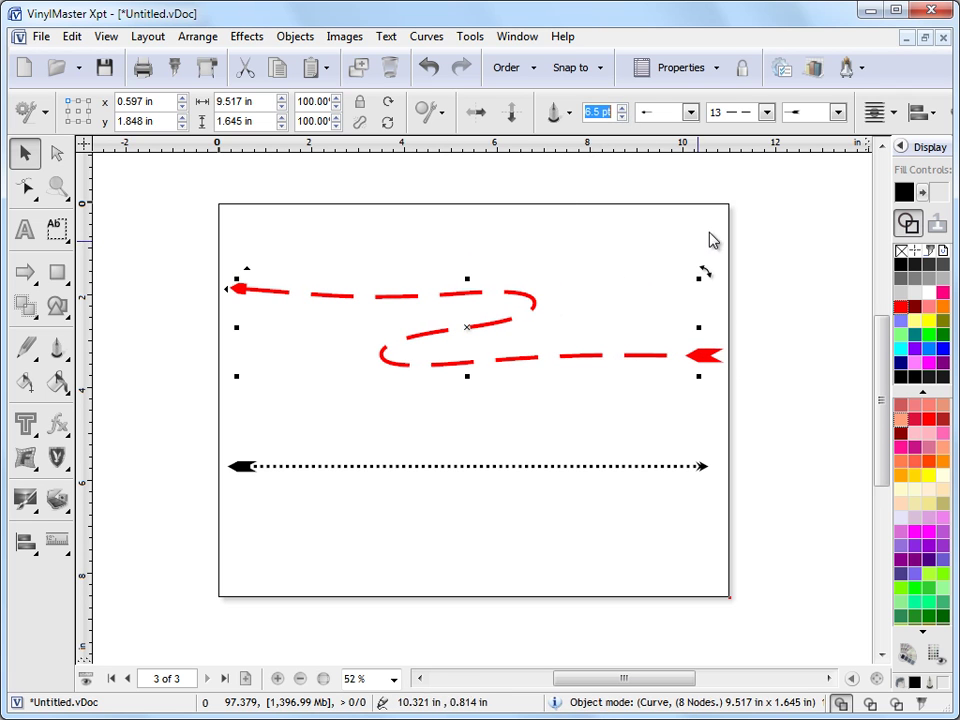
pyautogui.click(766, 112)
pyautogui.click(515, 277)
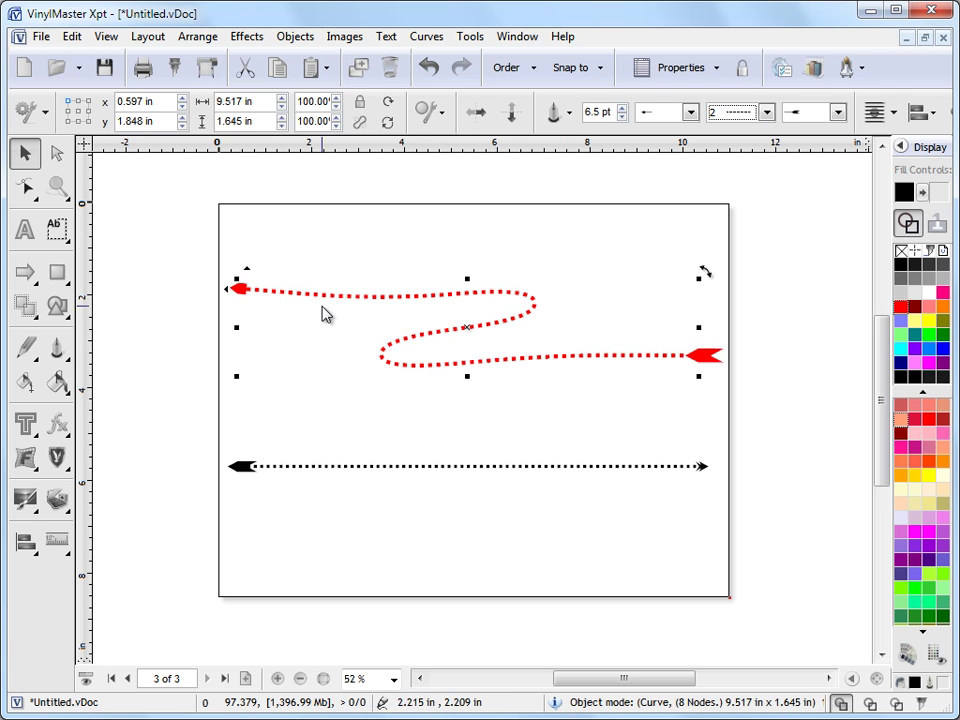
pyautogui.click(583, 439)
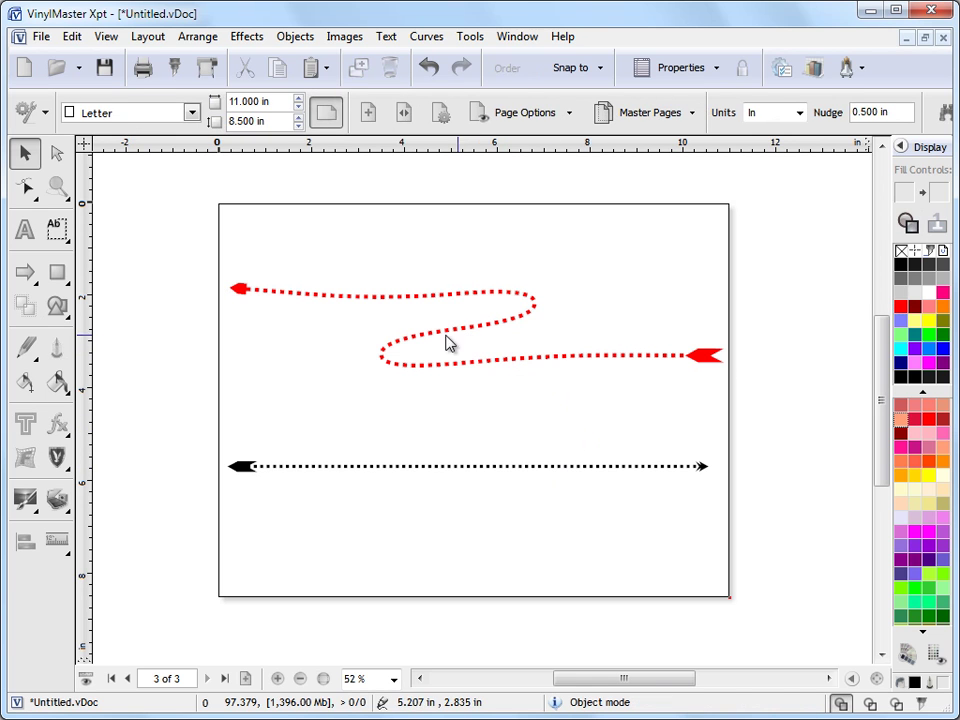
pyautogui.click(401, 344)
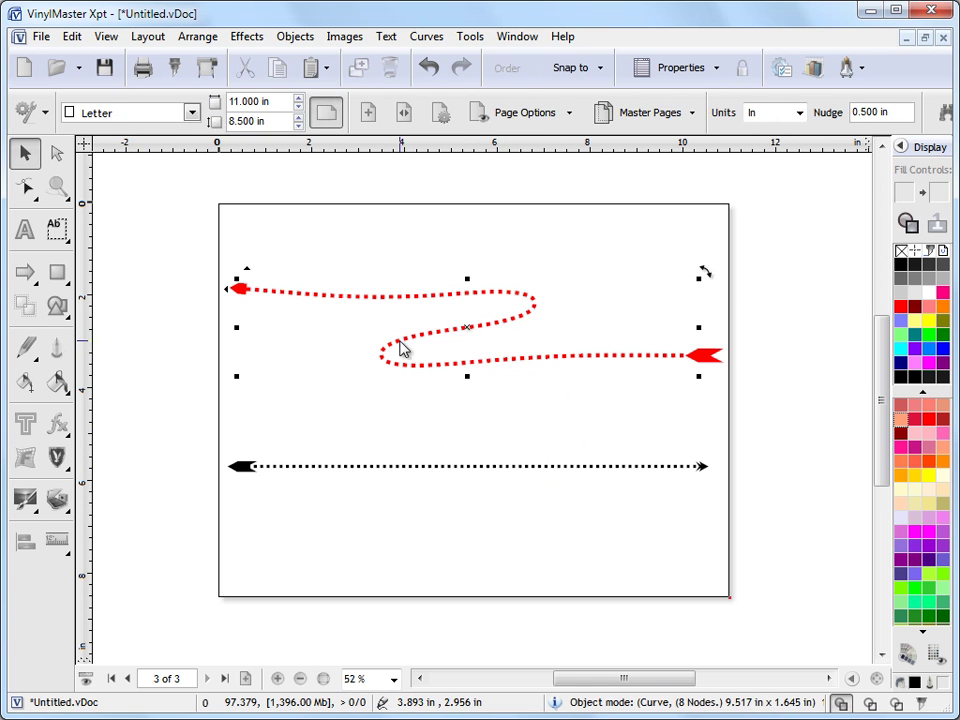
pyautogui.click(614, 527)
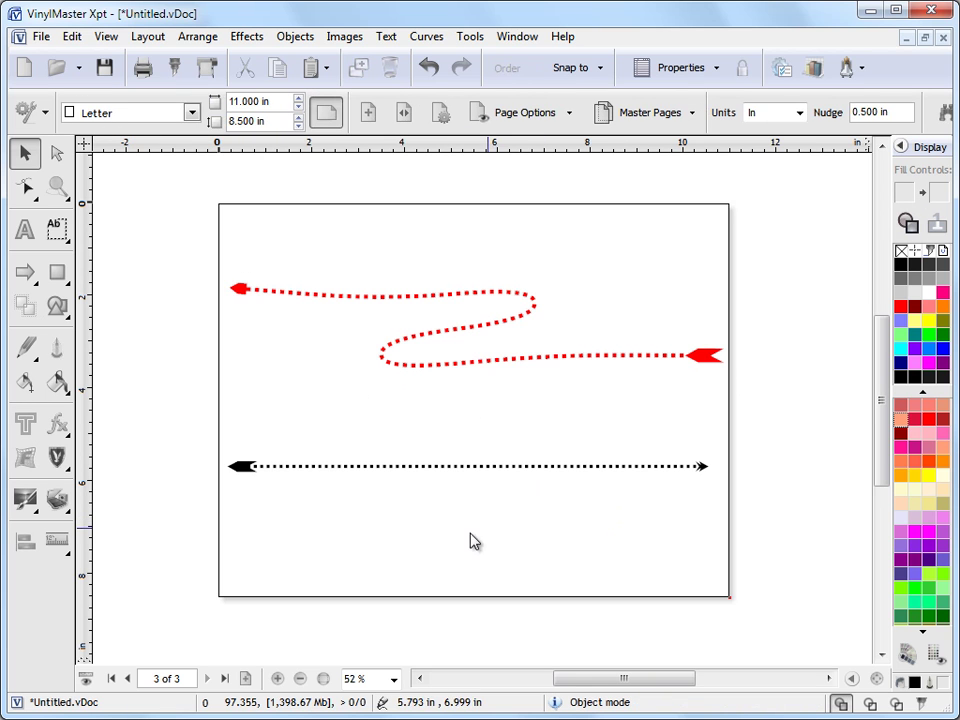
# - On page 2, set the yellow eagle's red outline to 1.5 pt and briefly check it in Cutfile Manager
pyautogui.click(127, 678)
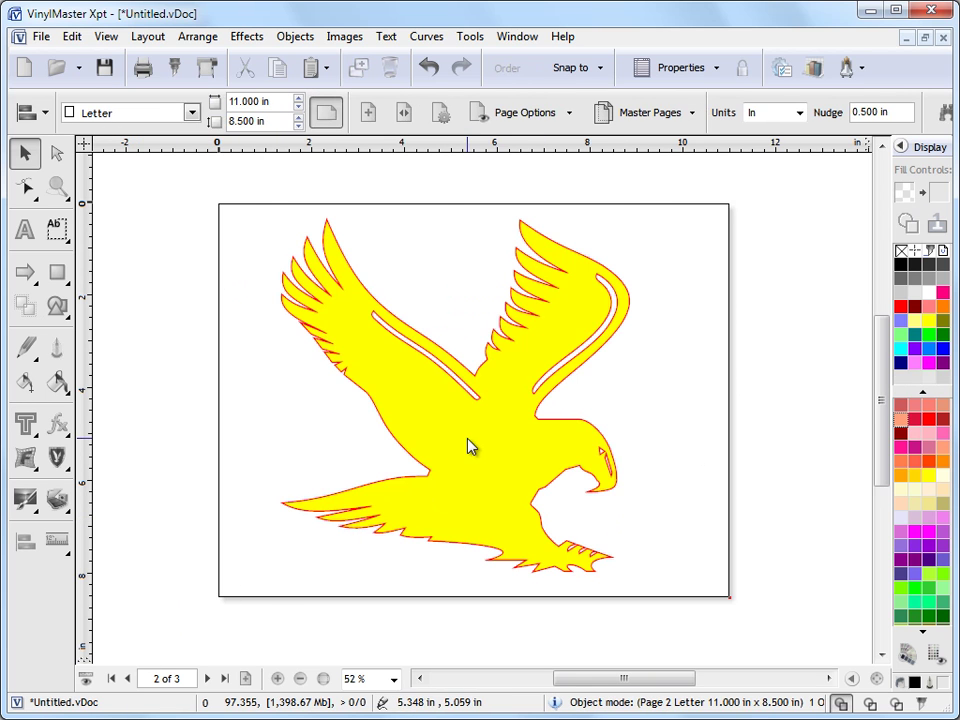
pyautogui.click(458, 463)
pyautogui.click(600, 112)
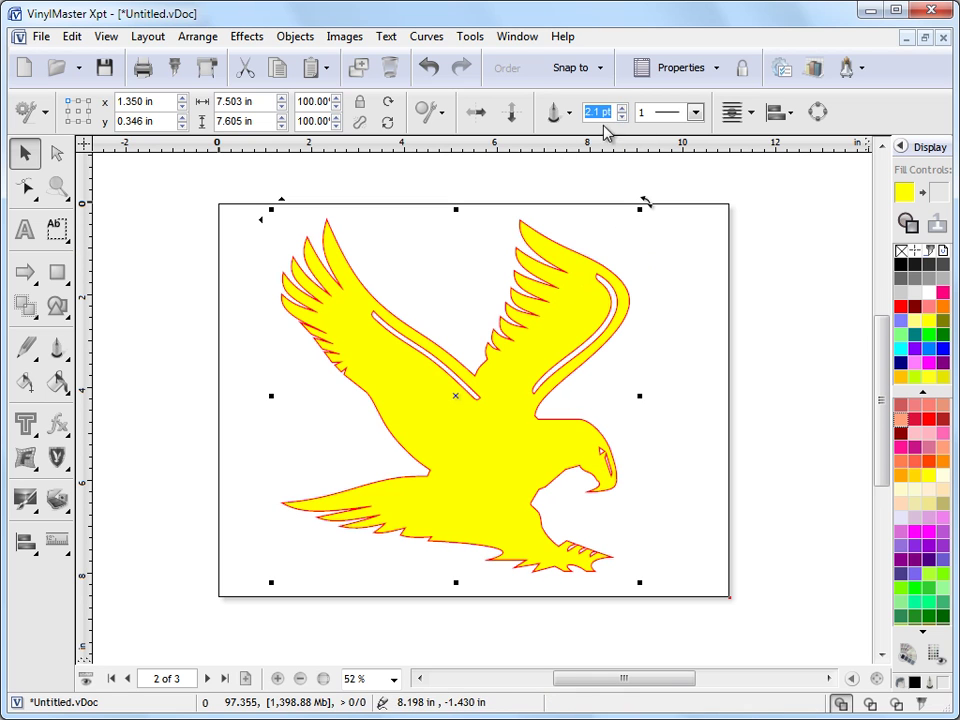
pyautogui.press('Return')
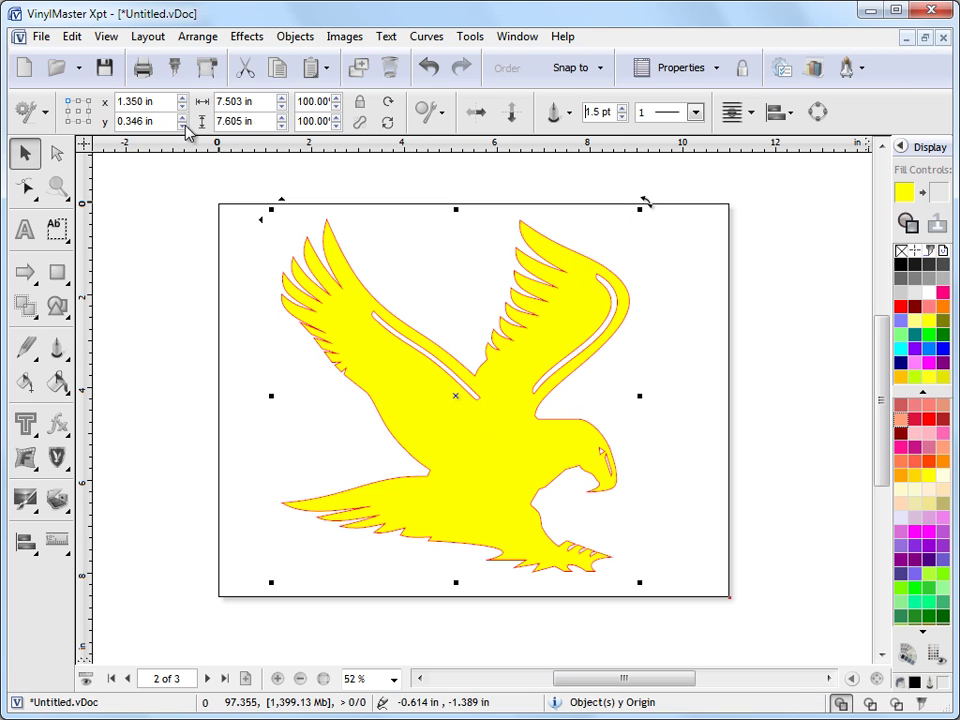
pyautogui.click(175, 68)
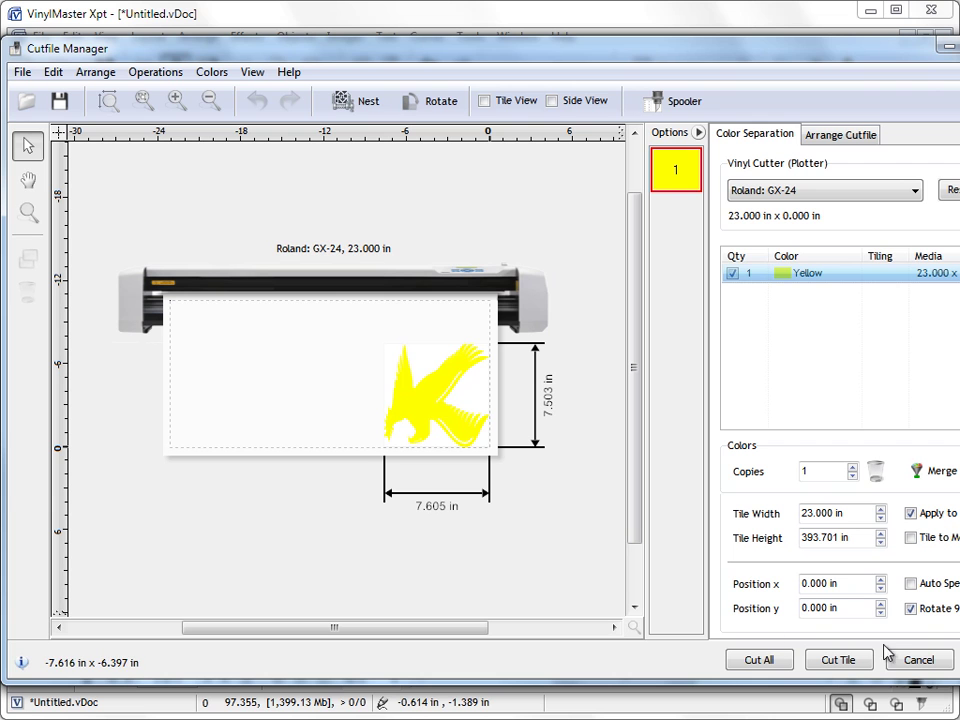
pyautogui.click(914, 662)
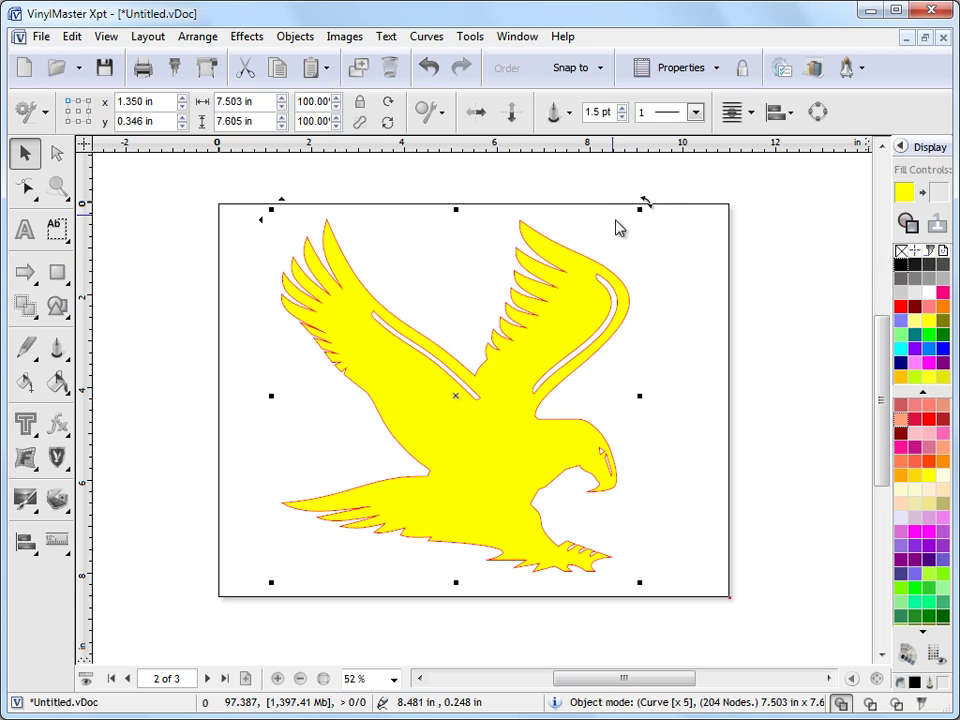
# - Convert the eagle's red outline pen into curves with Advanced > Pen to Curves
pyautogui.click(571, 116)
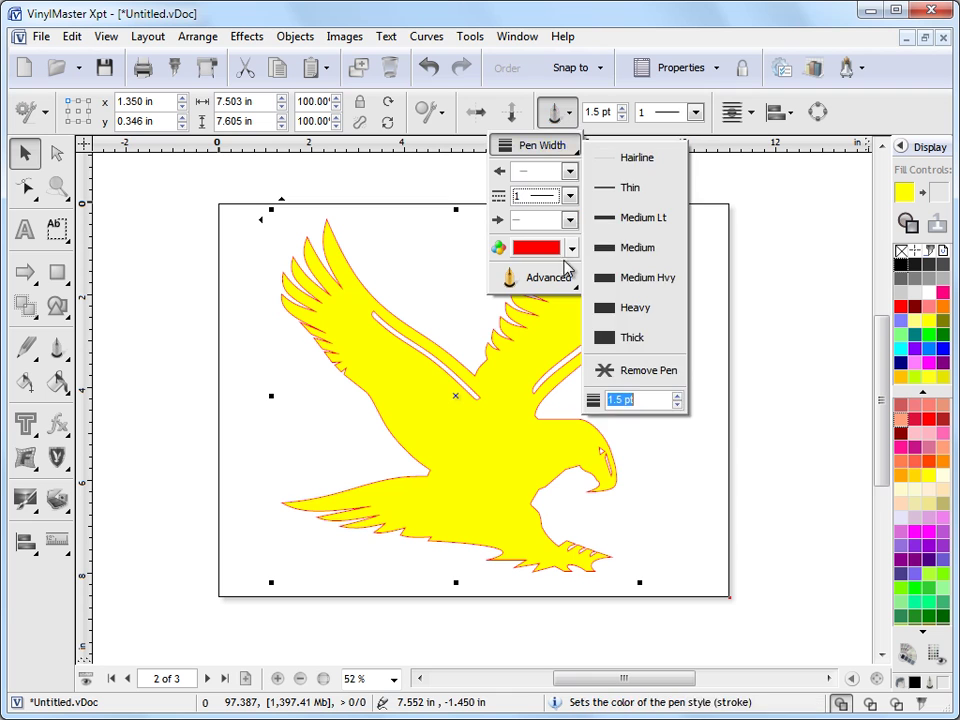
pyautogui.moveTo(550, 278)
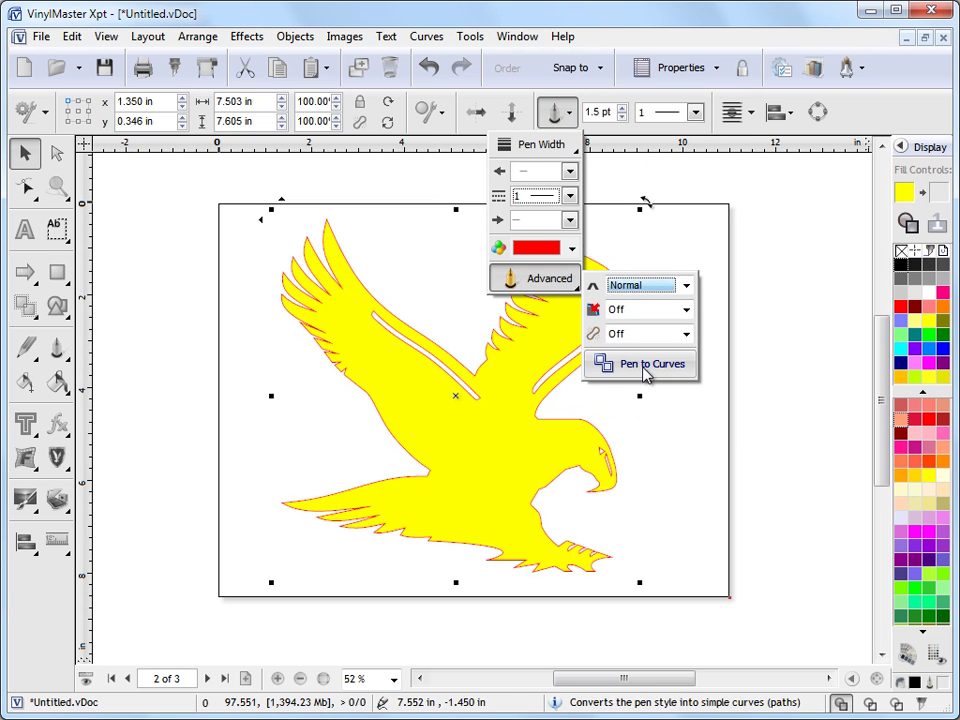
pyautogui.click(285, 38)
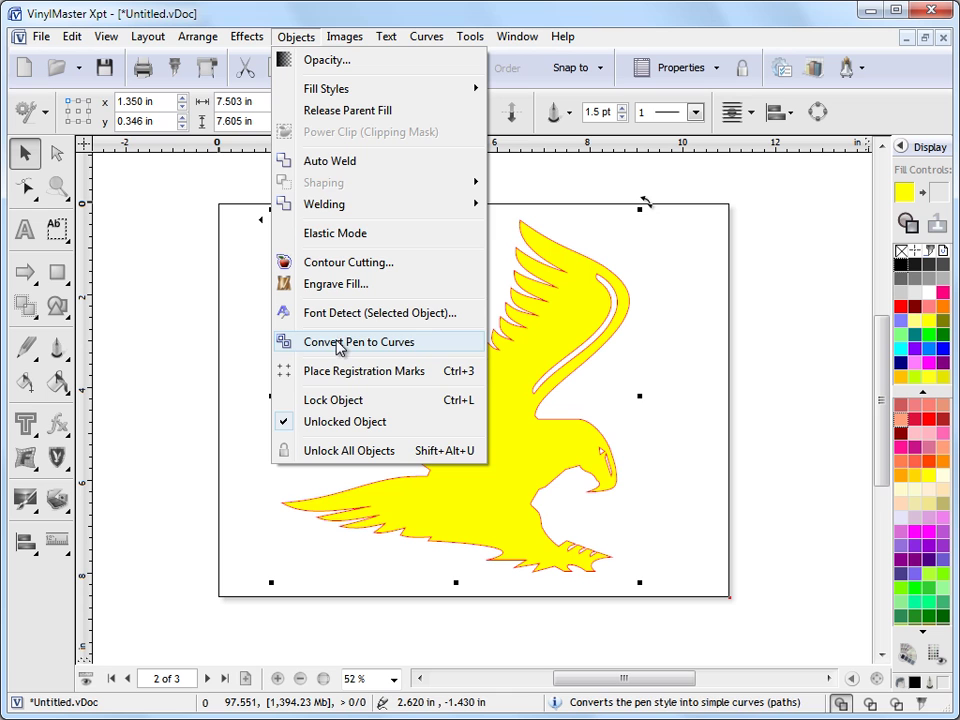
pyautogui.click(57, 350)
pyautogui.click(100, 487)
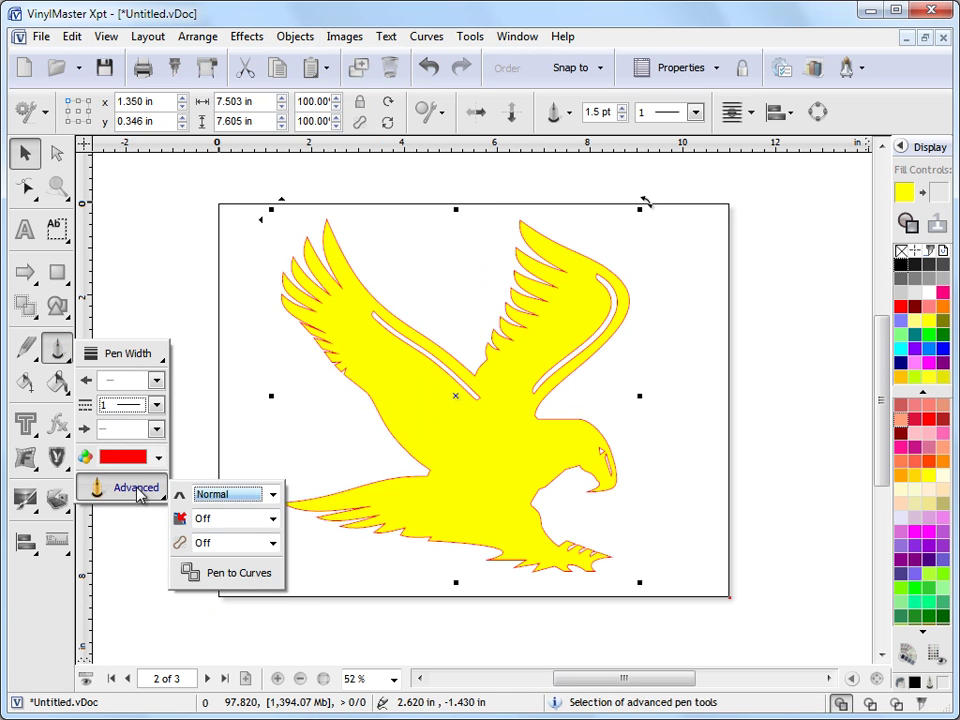
pyautogui.click(230, 574)
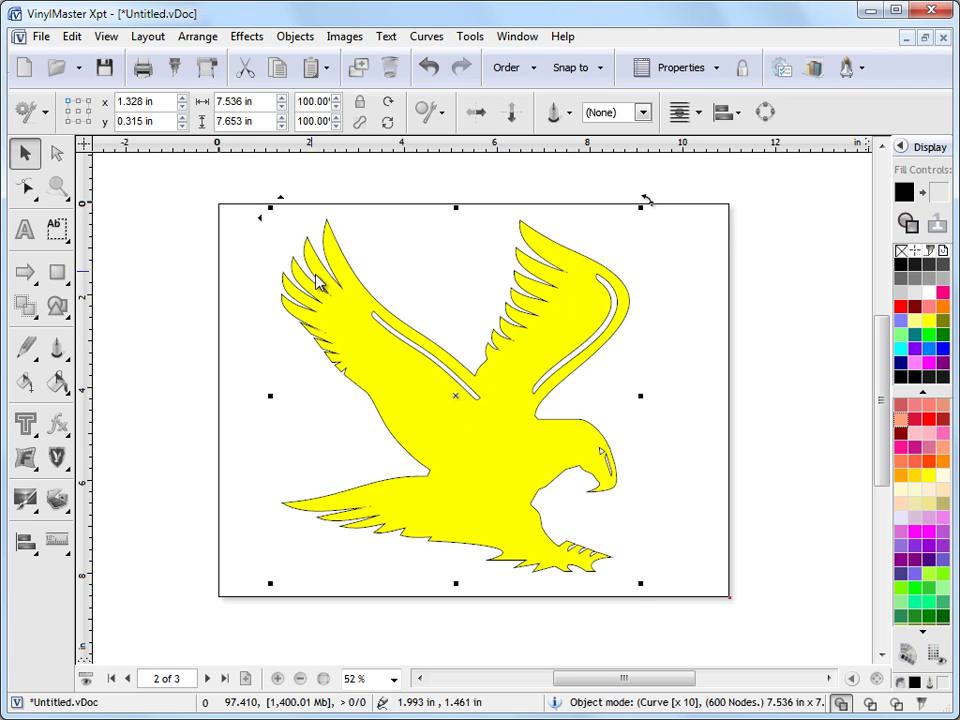
# - Test-move the converted outline, undo the move, and send it to Cutfile Manager
pyautogui.moveTo(447, 420); pyautogui.dragTo(476, 240)
pyautogui.click(429, 66)
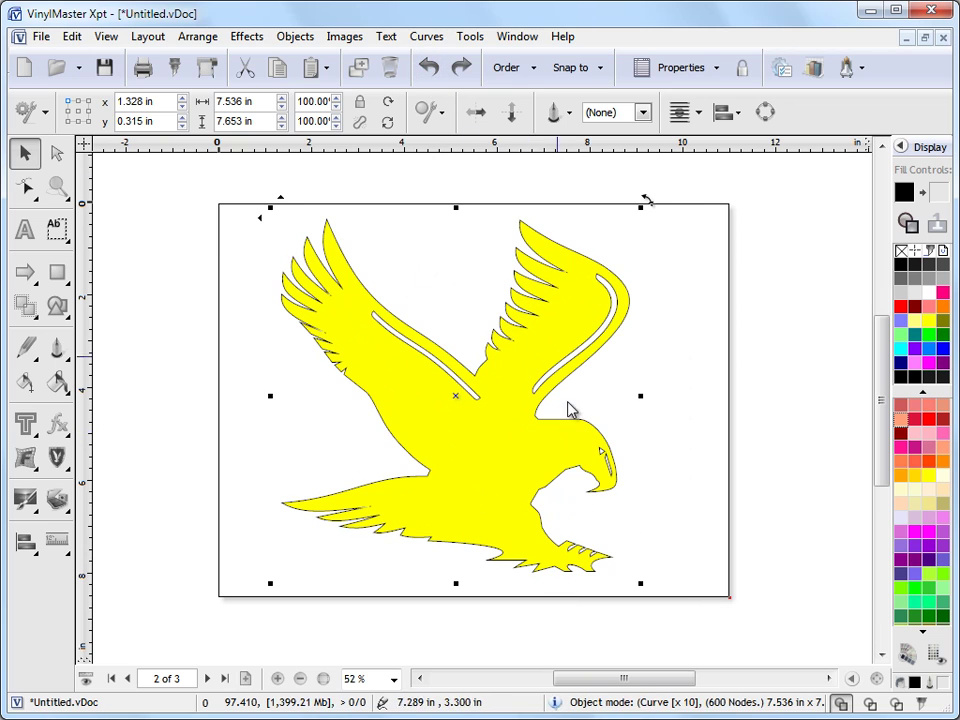
pyautogui.click(176, 68)
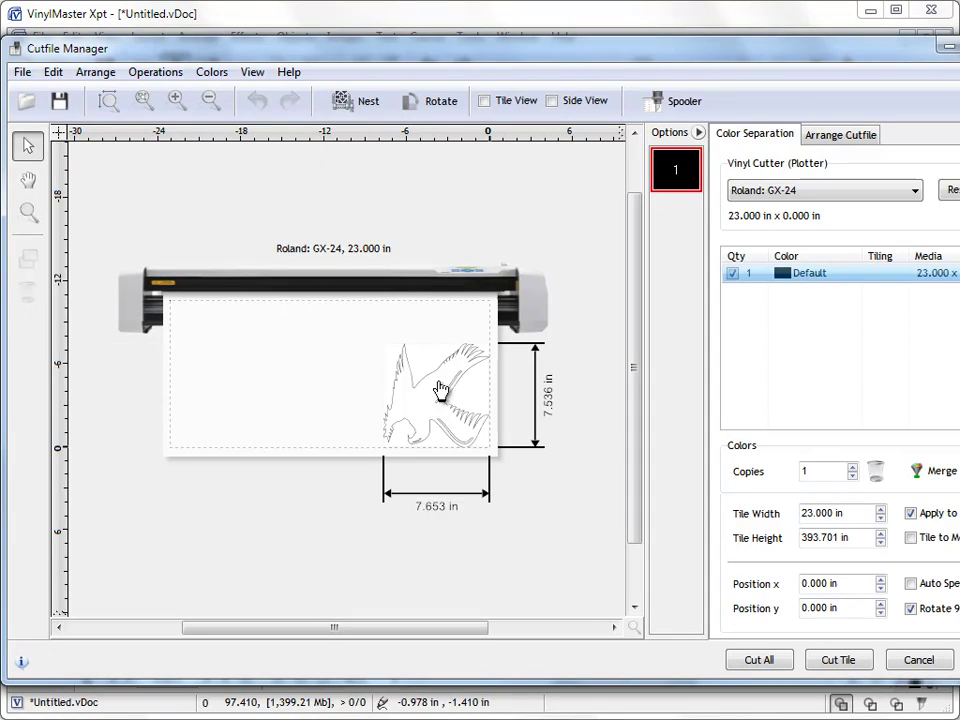
# - Send both the eagle fill and outline to Cutfile Manager and compare the Yellow and Default layers
pyautogui.click(918, 659)
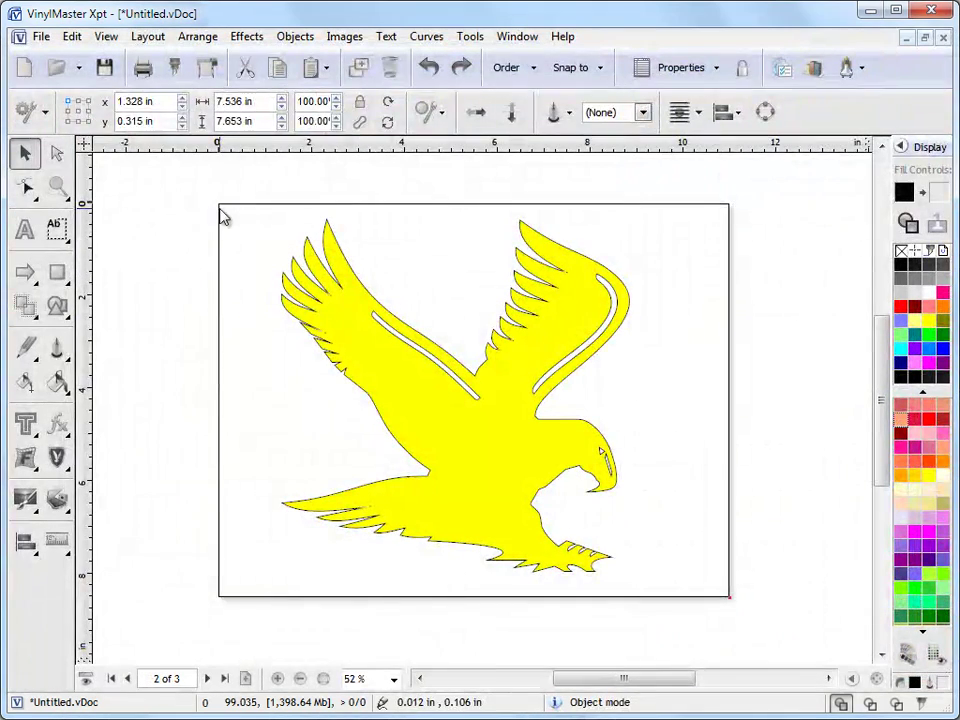
pyautogui.moveTo(235, 193); pyautogui.dragTo(680, 521)
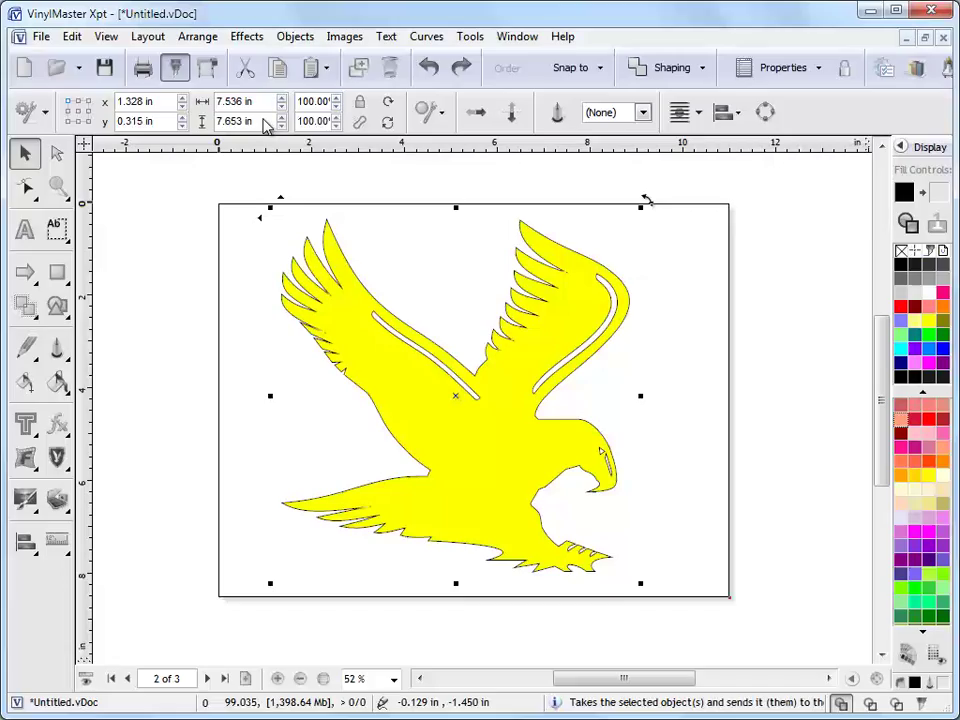
pyautogui.click(176, 68)
pyautogui.click(676, 215)
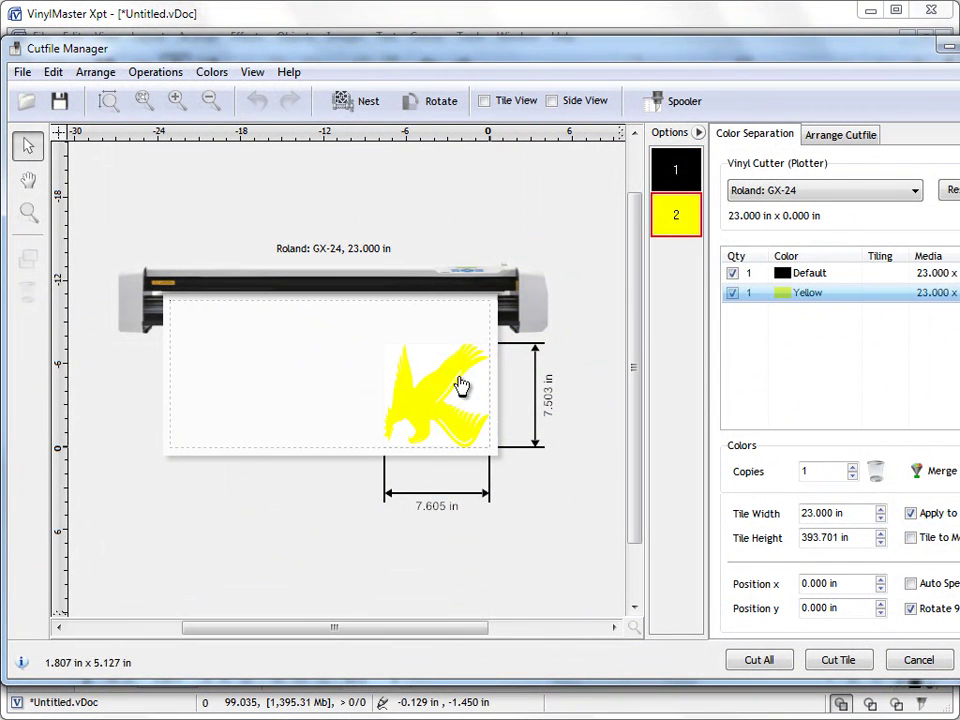
pyautogui.click(675, 177)
pyautogui.click(676, 230)
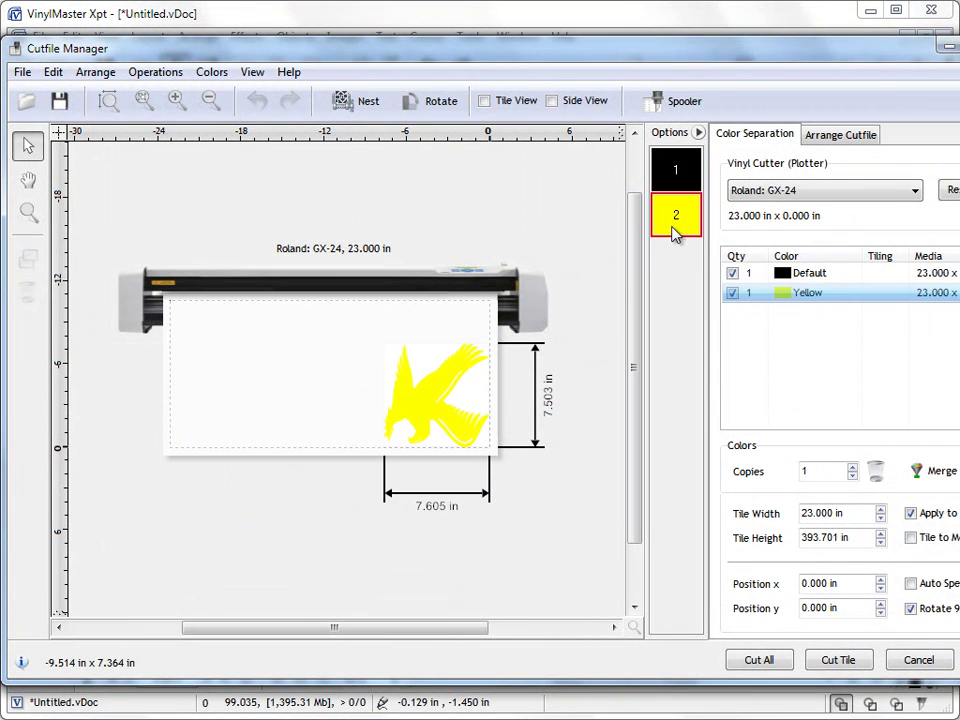
pyautogui.click(676, 172)
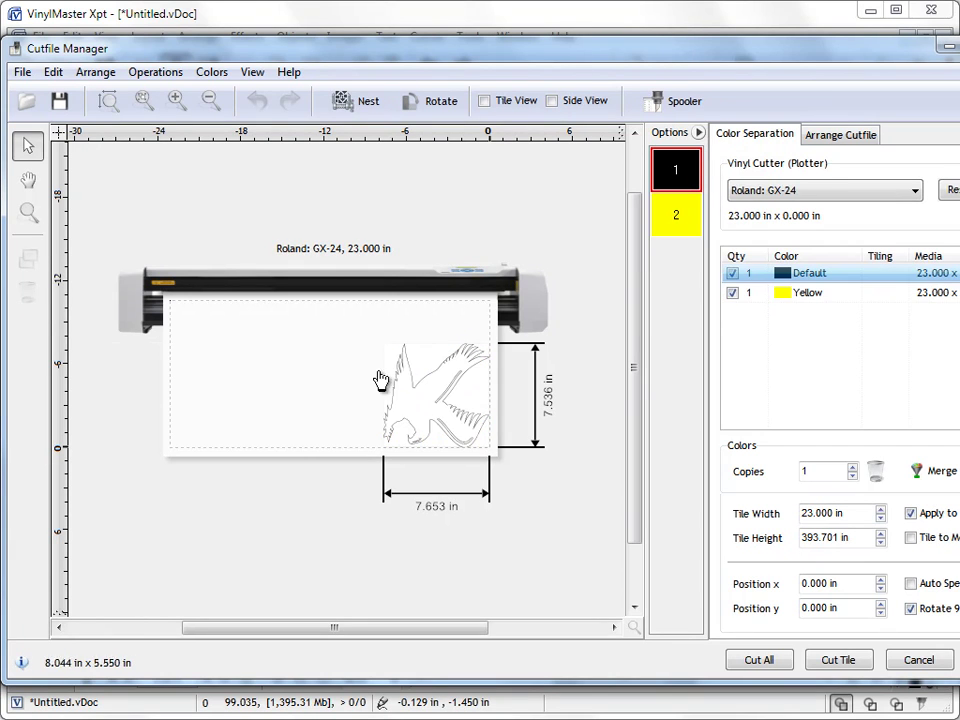
# - In Arrange Cutfile, zoom in on the eagle's head outline, then cancel back to page 2
pyautogui.click(837, 138)
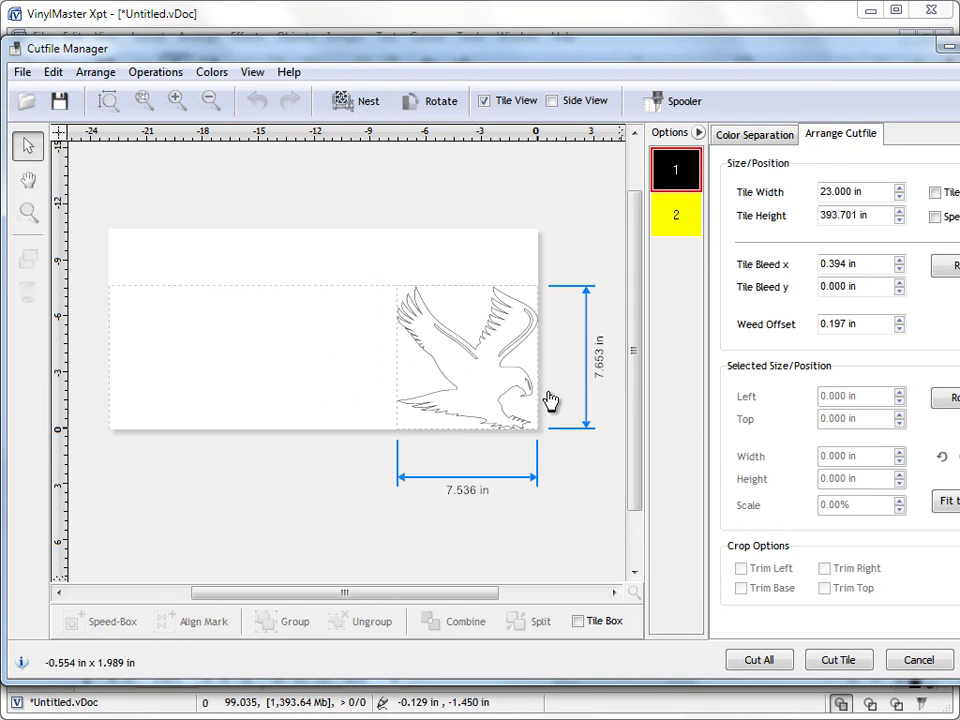
pyautogui.click(521, 347)
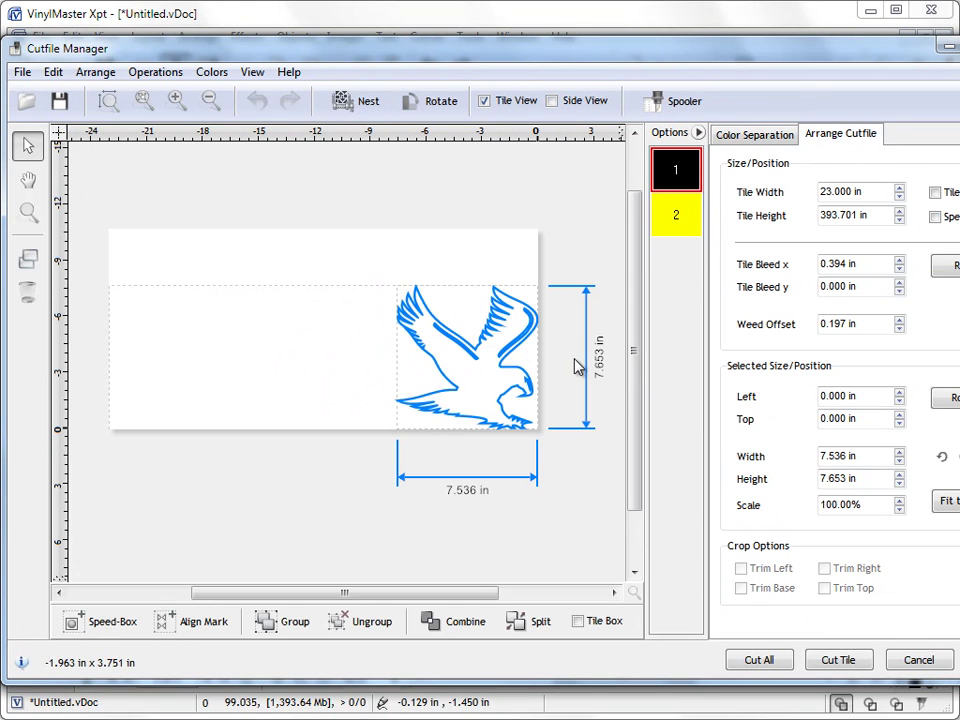
pyautogui.click(28, 211)
pyautogui.moveTo(498, 362); pyautogui.dragTo(549, 421)
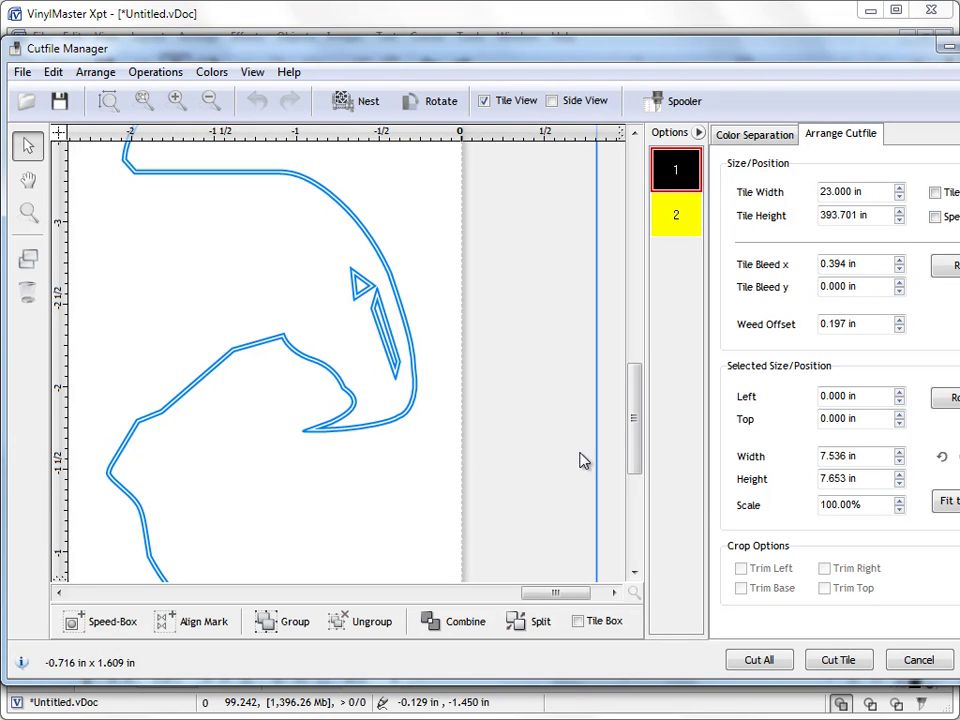
pyautogui.click(438, 318)
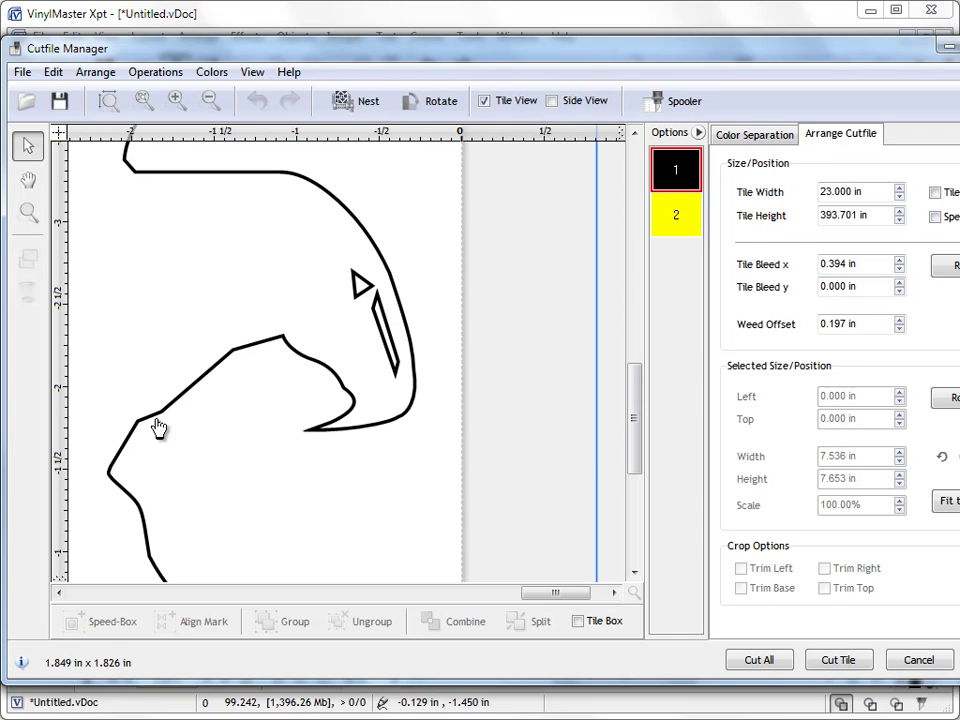
pyautogui.click(918, 660)
pyautogui.click(720, 437)
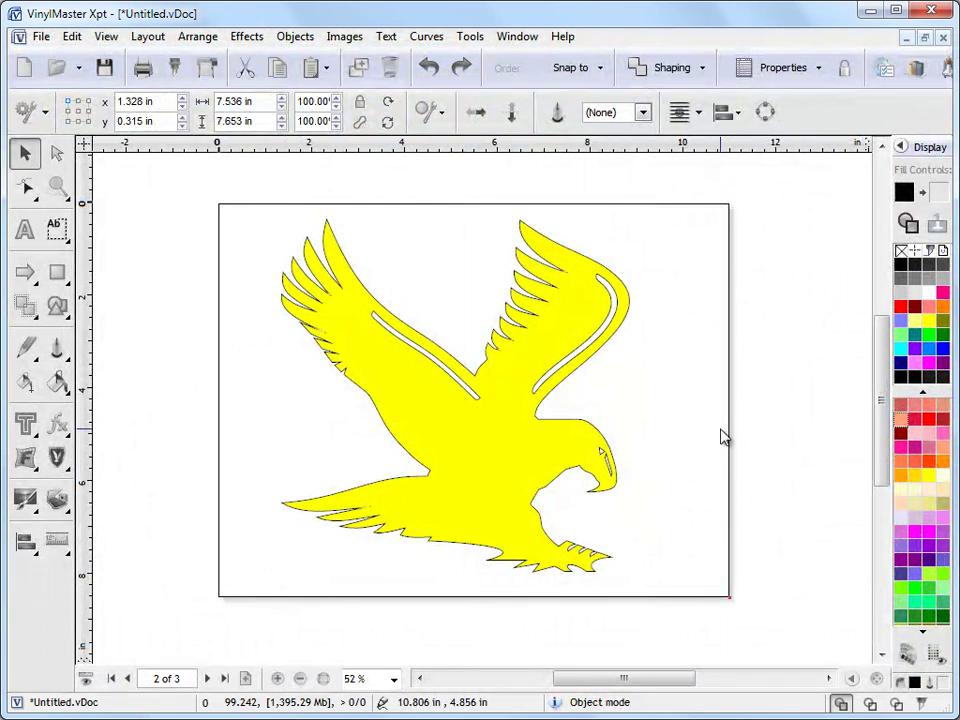